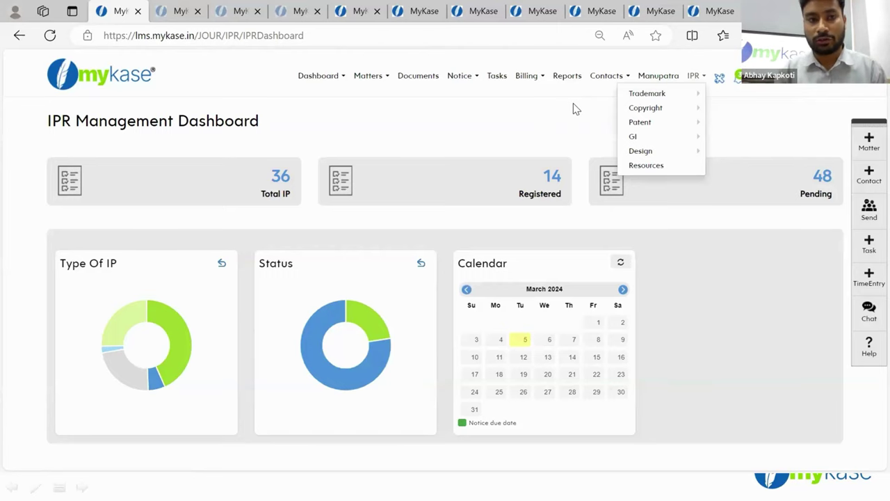
Go to the trademark search page with the mykase results and view the Trademark options of the IPR module.
{"action": "left_click", "coordinate": [180, 11]}
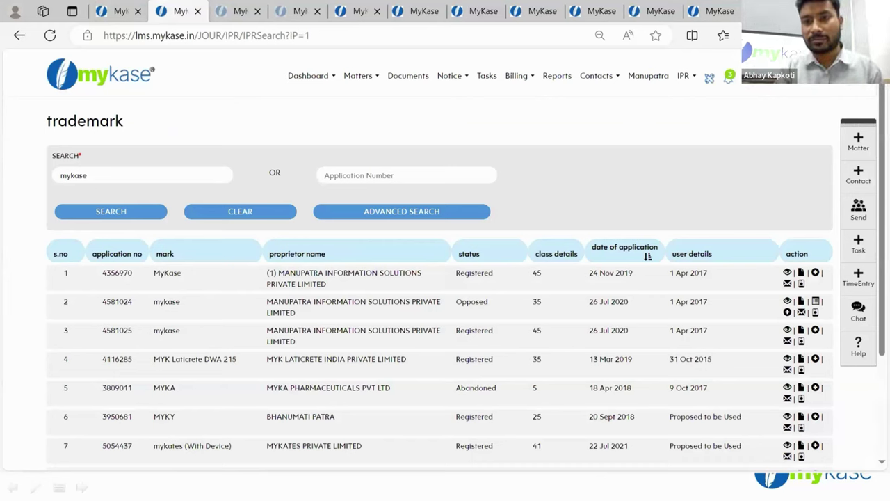
{"action": "left_click", "coordinate": [688, 77]}
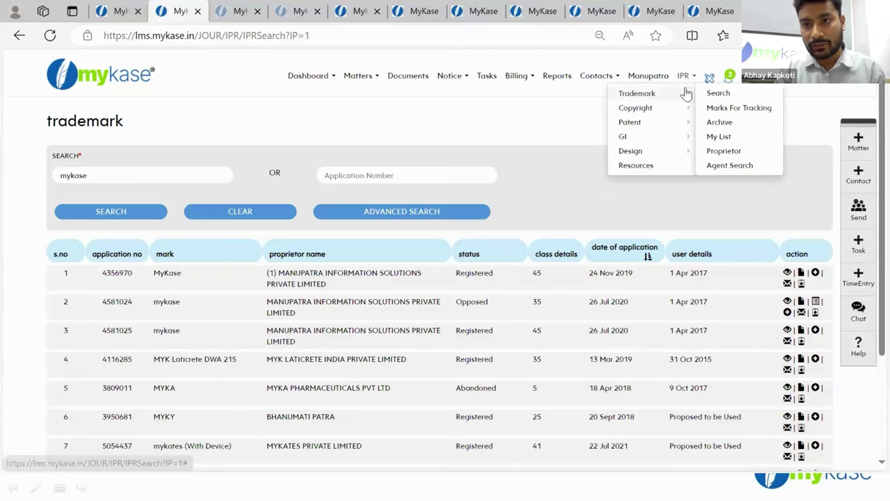
{"action": "left_click", "coordinate": [526, 144]}
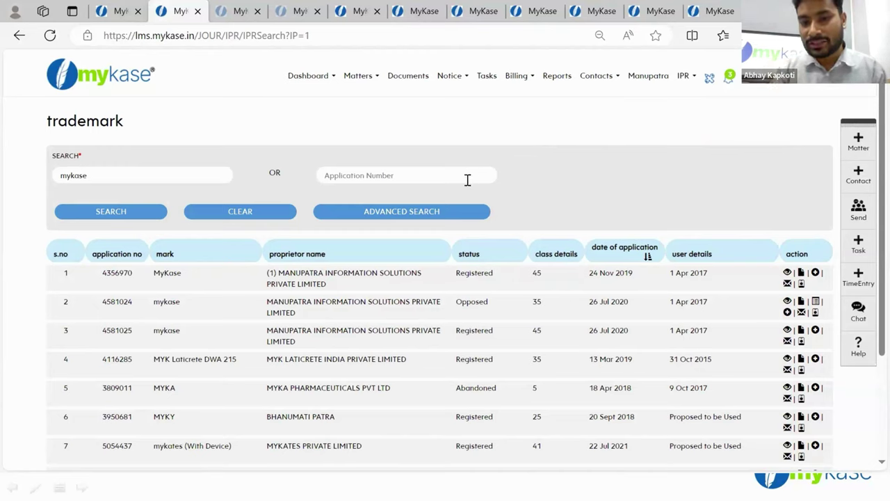
Expand the advanced trademark search and review the choices of the Class and Status filters.
{"action": "left_click", "coordinate": [437, 217]}
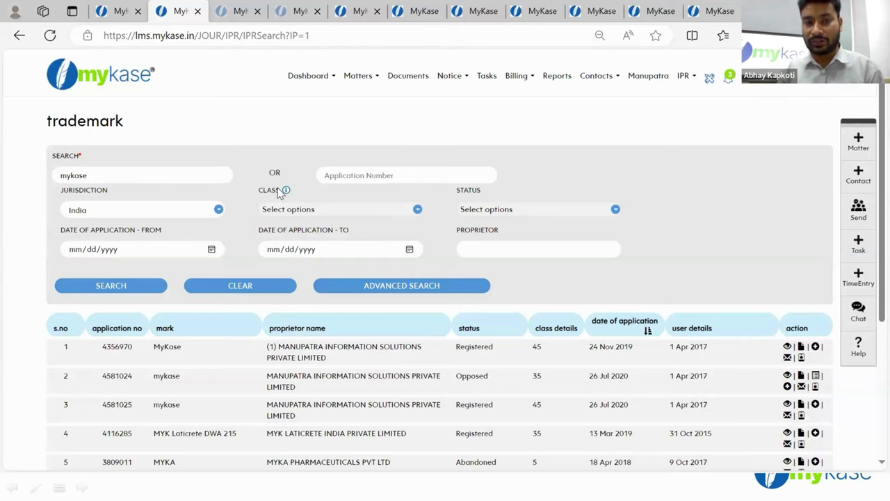
{"action": "left_click", "coordinate": [313, 208]}
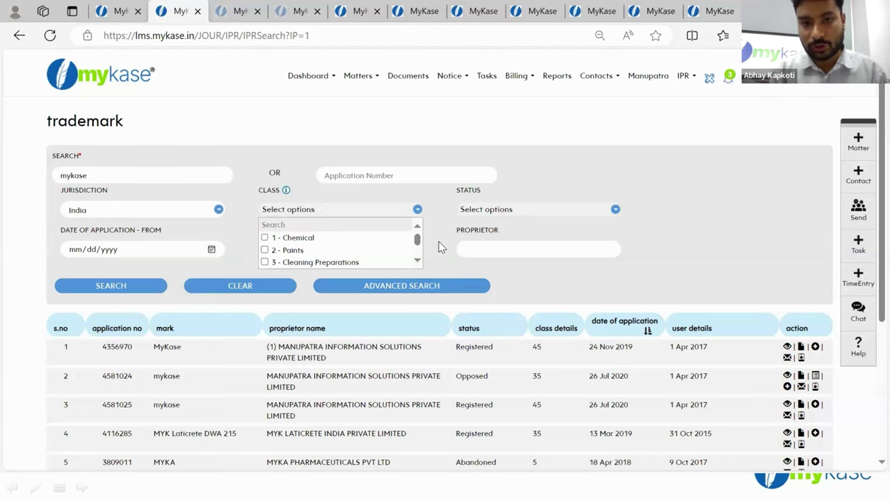
{"action": "left_click", "coordinate": [541, 209]}
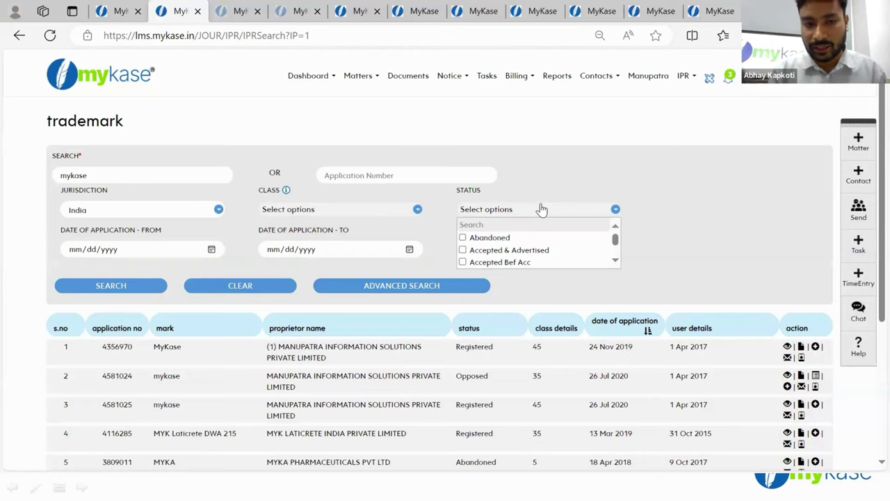
{"action": "left_click", "coordinate": [454, 239]}
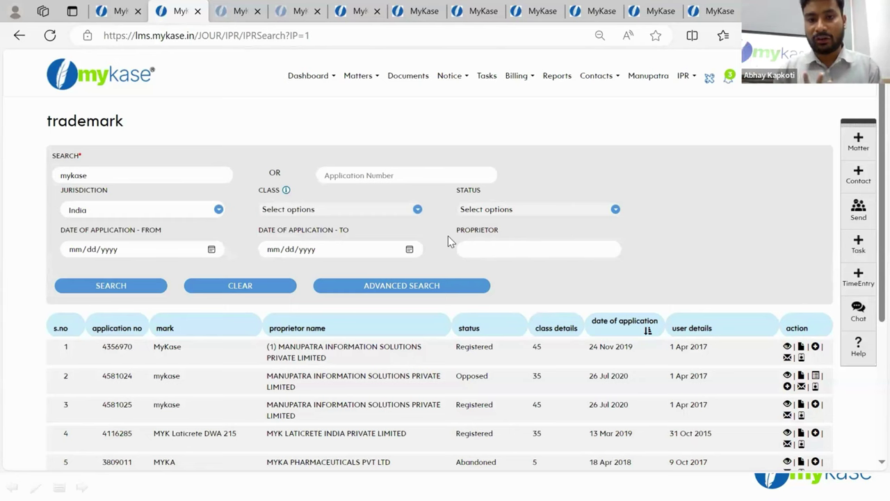
View the trademark information of the opposed mykase mark in class 35, from the application data to the image.
{"action": "scroll", "coordinate": [448, 237], "scroll_direction": "down", "scroll_amount": 1}
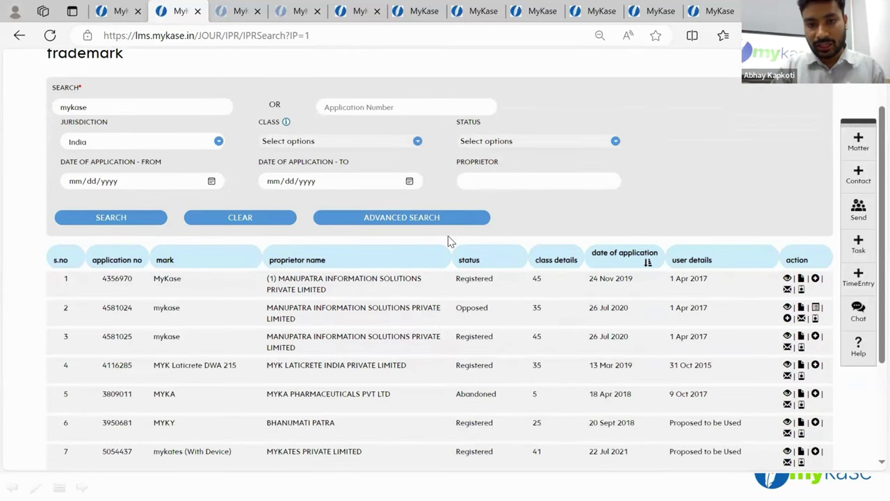
{"action": "scroll", "coordinate": [448, 237], "scroll_direction": "down", "scroll_amount": 1}
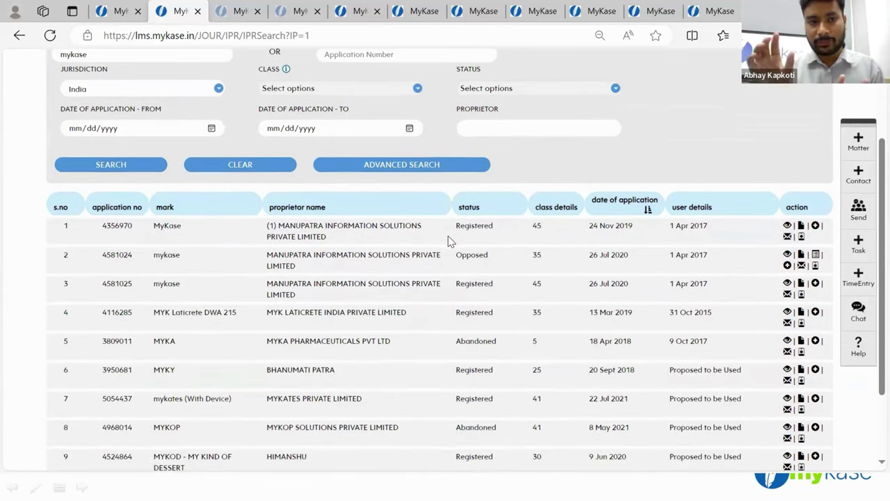
{"action": "scroll", "coordinate": [448, 236], "scroll_direction": "up", "scroll_amount": 1}
{"action": "scroll", "coordinate": [448, 236], "scroll_direction": "down", "scroll_amount": 1}
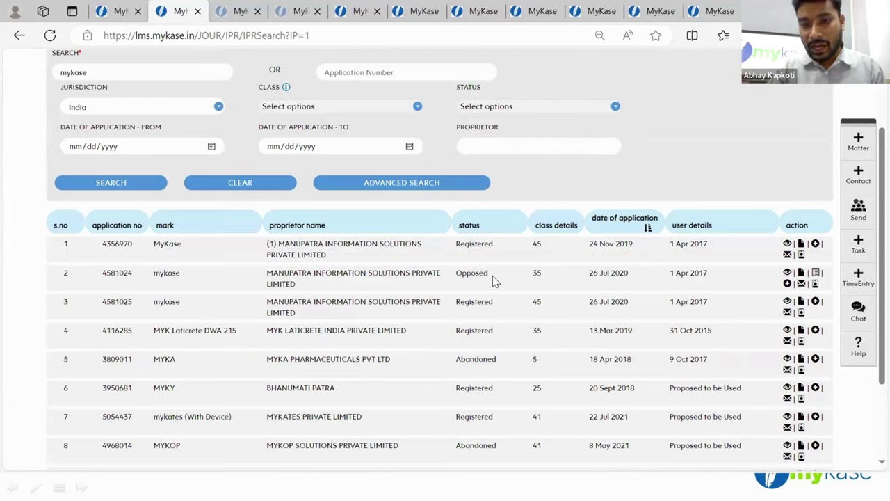
{"action": "left_click", "coordinate": [788, 274]}
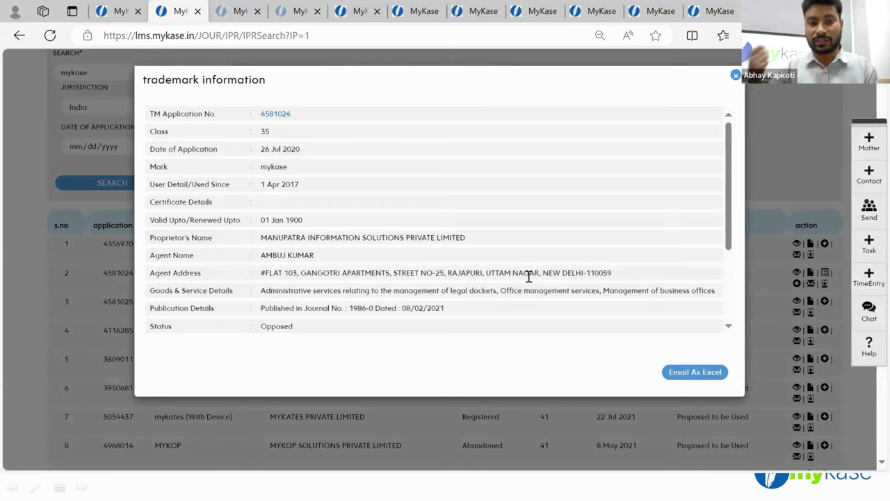
{"action": "scroll", "coordinate": [529, 277], "scroll_direction": "down", "scroll_amount": 3}
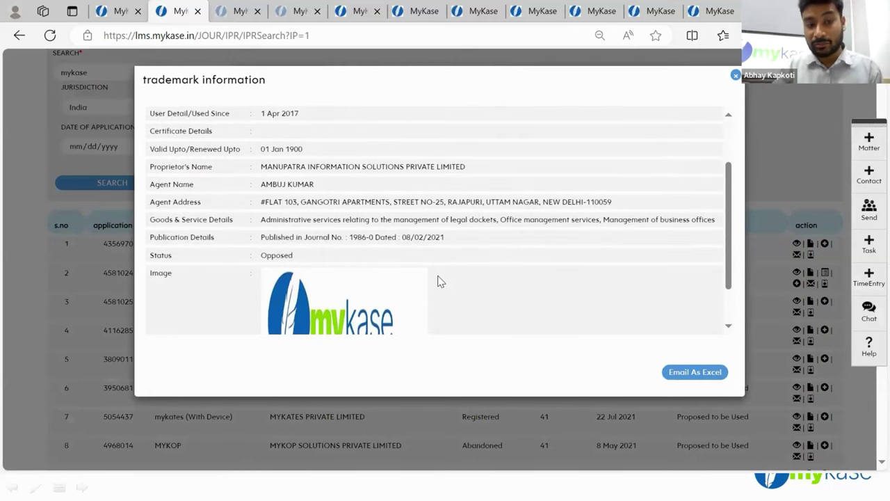
{"action": "scroll", "coordinate": [438, 281], "scroll_direction": "down", "scroll_amount": 2}
{"action": "scroll", "coordinate": [439, 277], "scroll_direction": "up", "scroll_amount": 5}
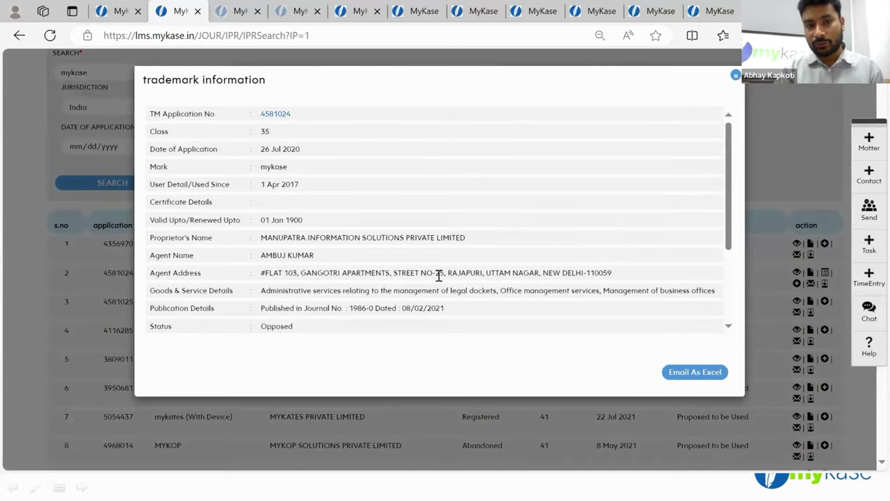
{"action": "scroll", "coordinate": [439, 277], "scroll_direction": "down", "scroll_amount": 4}
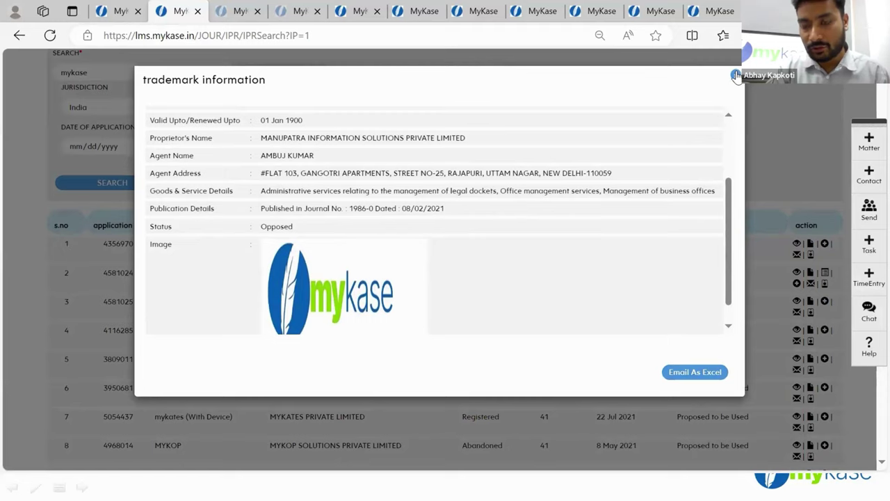
Check the form for emailing the trademark details as Excel, and close it and the trademark information without sending.
{"action": "left_click", "coordinate": [669, 380]}
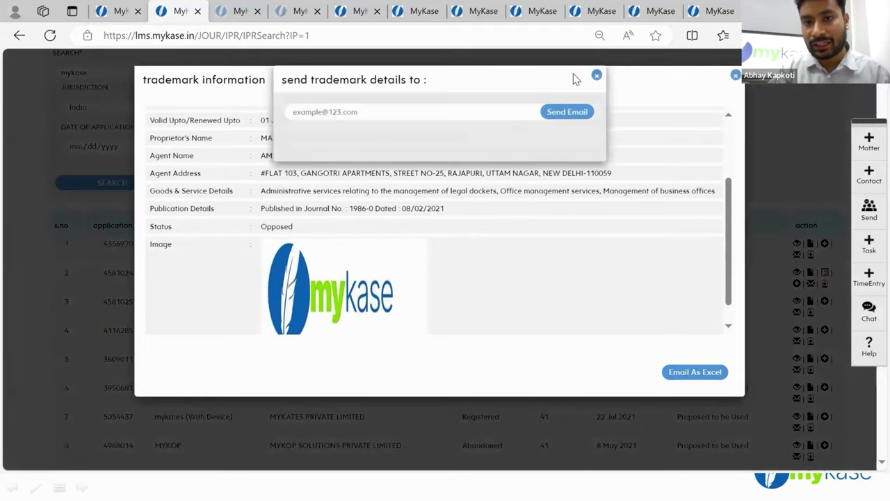
{"action": "left_click", "coordinate": [598, 76]}
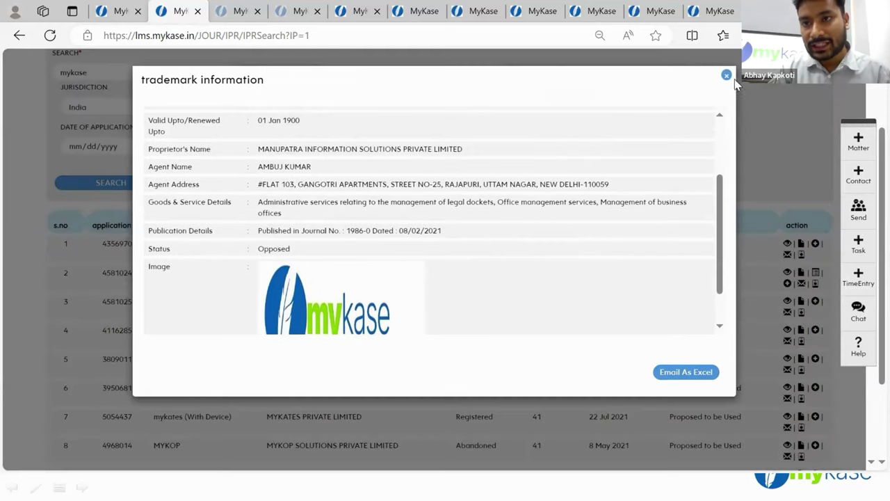
{"action": "left_click", "coordinate": [726, 77]}
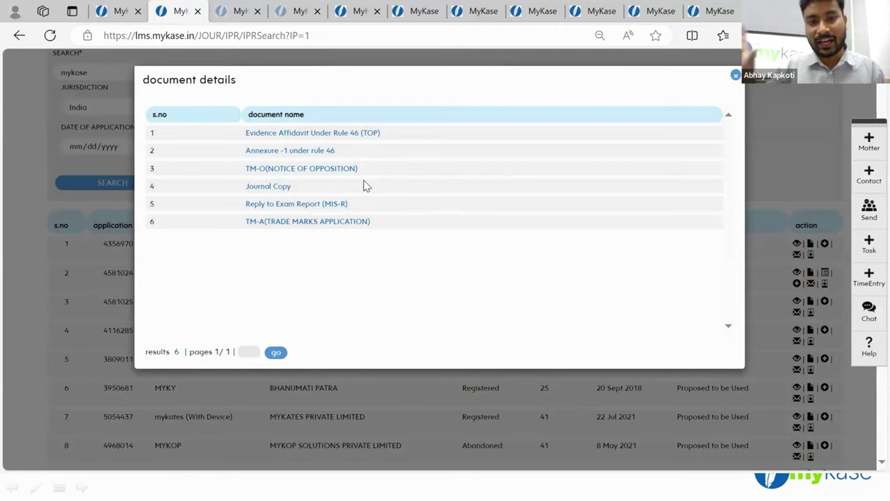
Review the two document lists of the opposed mykase mark, including the Rule 45 and Rule 47 evidence affidavits.
{"action": "left_click", "coordinate": [737, 77]}
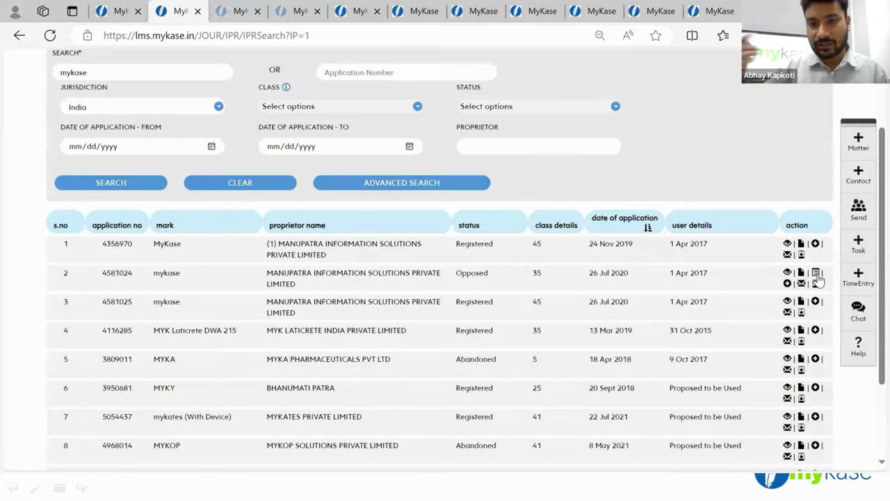
{"action": "left_click", "coordinate": [817, 275]}
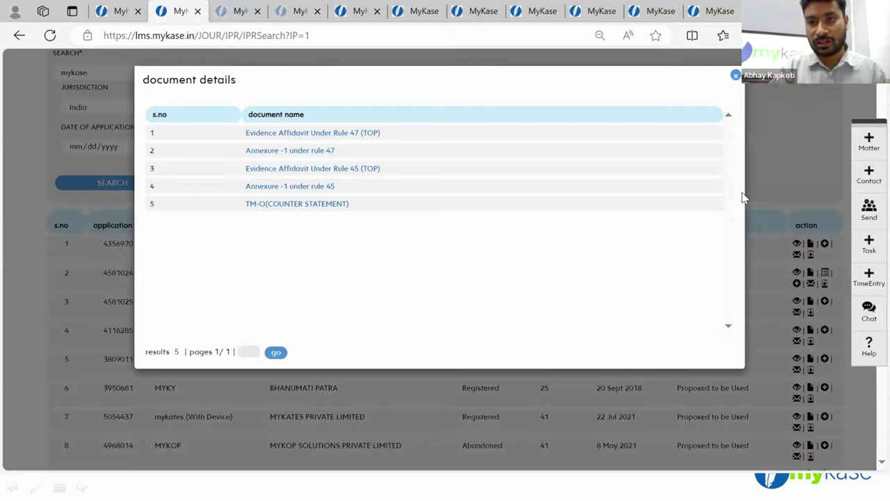
{"action": "left_click", "coordinate": [738, 80]}
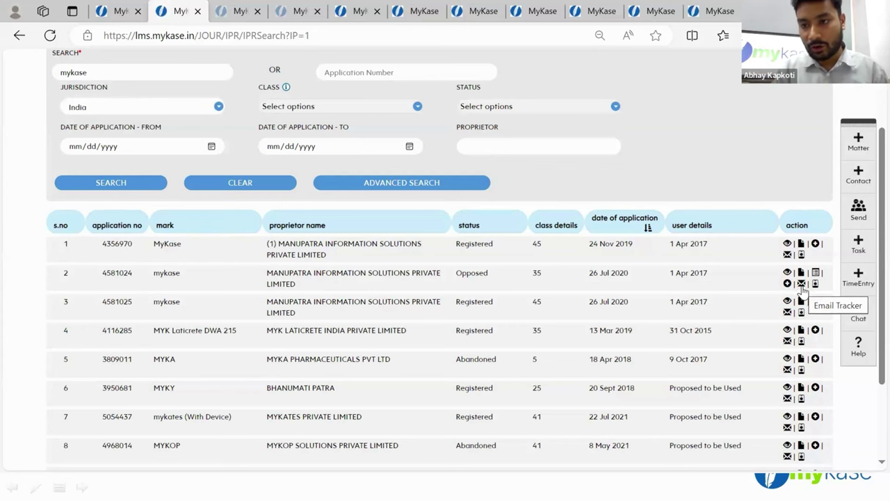
View the Email Tracker form and the full opposition details of the opposed mykase mark, closing each without changes.
{"action": "left_click", "coordinate": [801, 284]}
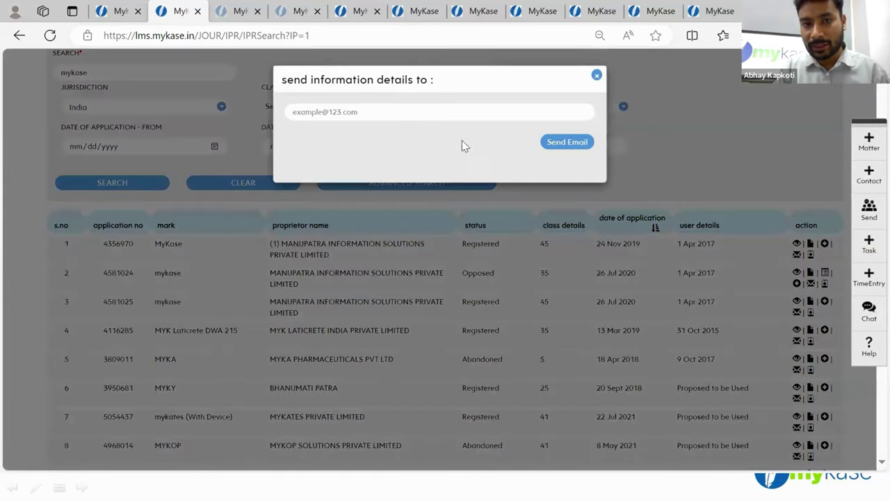
{"action": "left_click", "coordinate": [596, 78]}
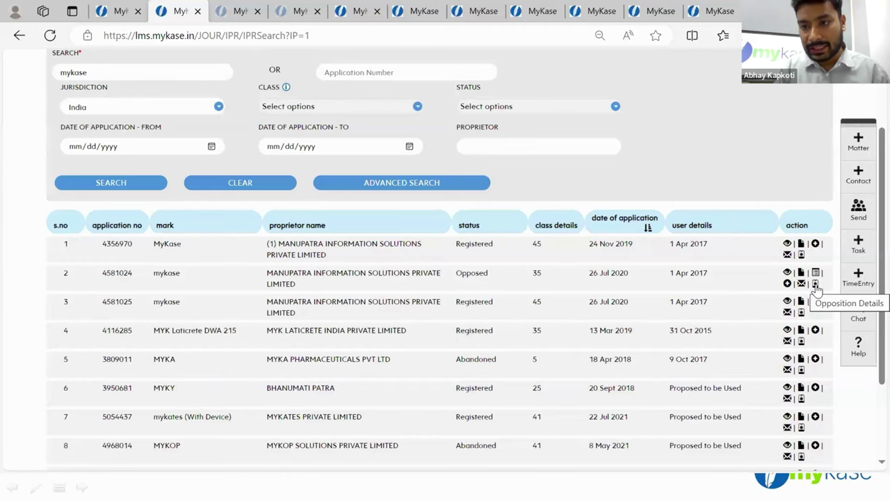
{"action": "left_click", "coordinate": [816, 285]}
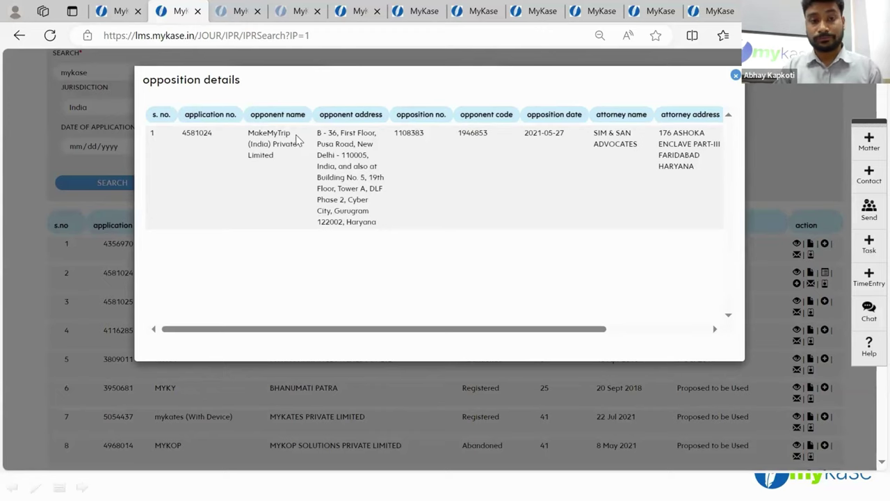
{"action": "scroll", "coordinate": [439, 180], "scroll_direction": "right", "scroll_amount": 4}
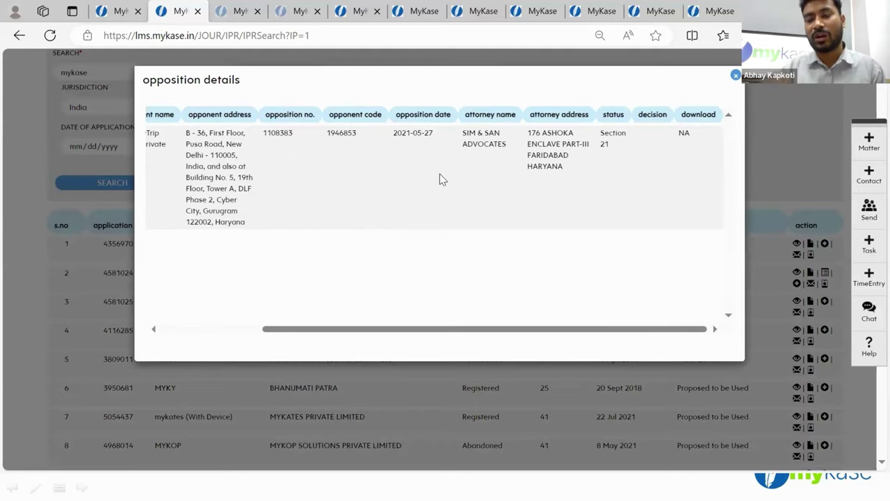
{"action": "left_click", "coordinate": [735, 76]}
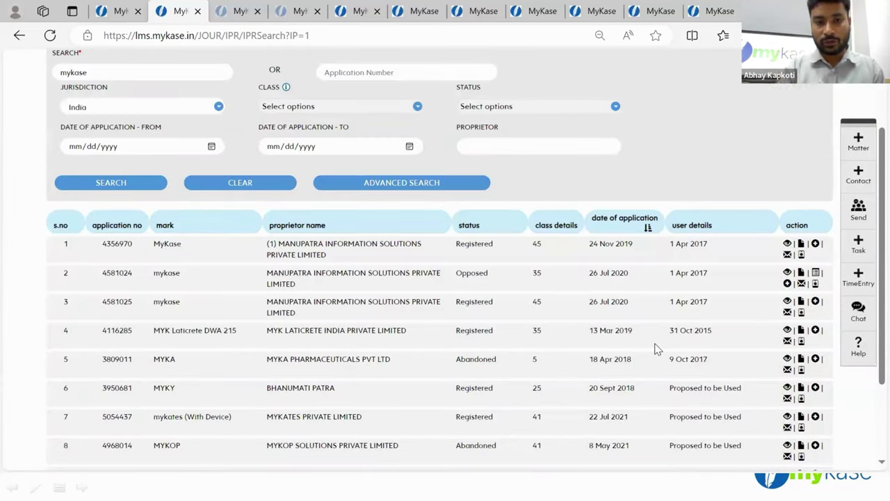
Switch to the trademark tracking page and examine the list of tracked marks with their statuses and classes.
{"action": "scroll", "coordinate": [655, 349], "scroll_direction": "up", "scroll_amount": 1}
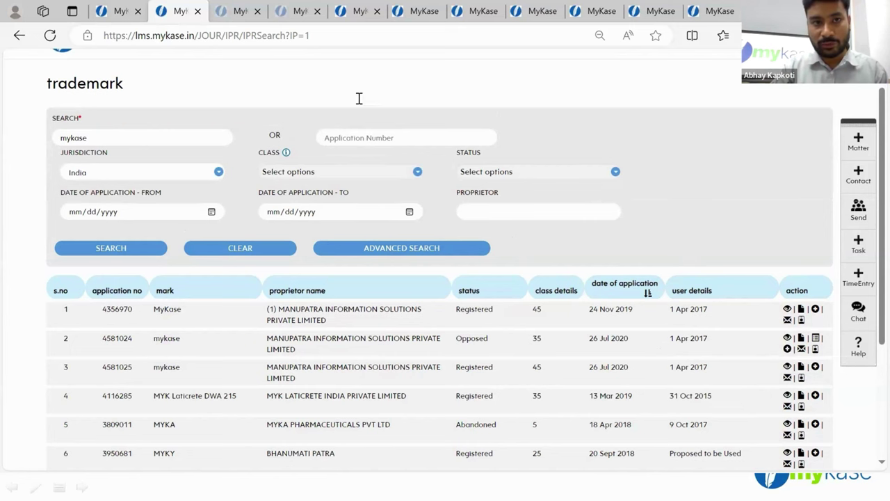
{"action": "left_click", "coordinate": [238, 9]}
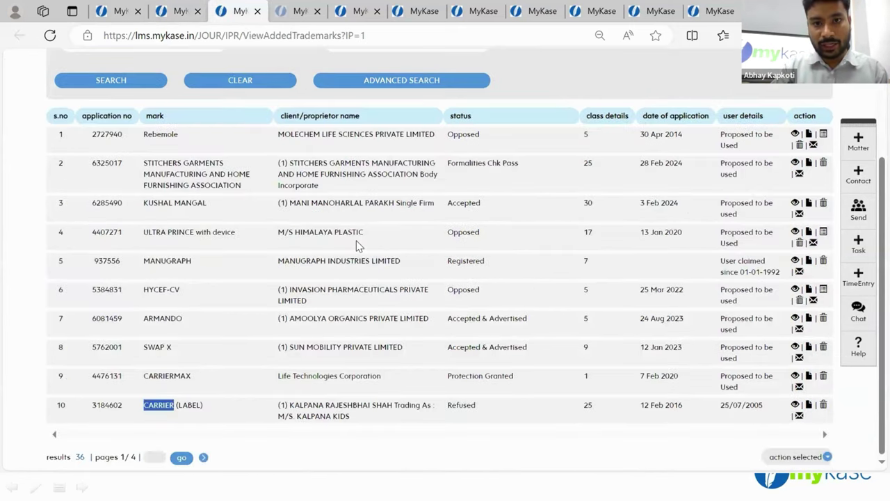
{"action": "scroll", "coordinate": [357, 238], "scroll_direction": "up", "scroll_amount": 2}
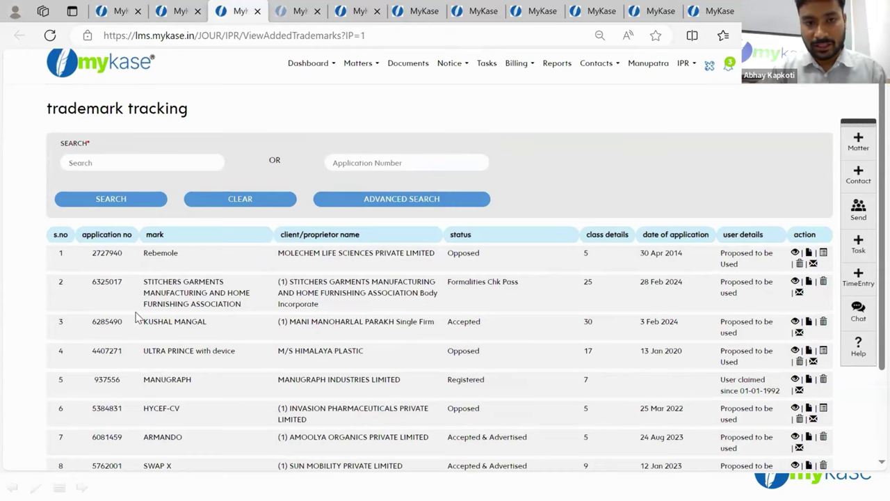
{"action": "scroll", "coordinate": [267, 314], "scroll_direction": "down", "scroll_amount": 1}
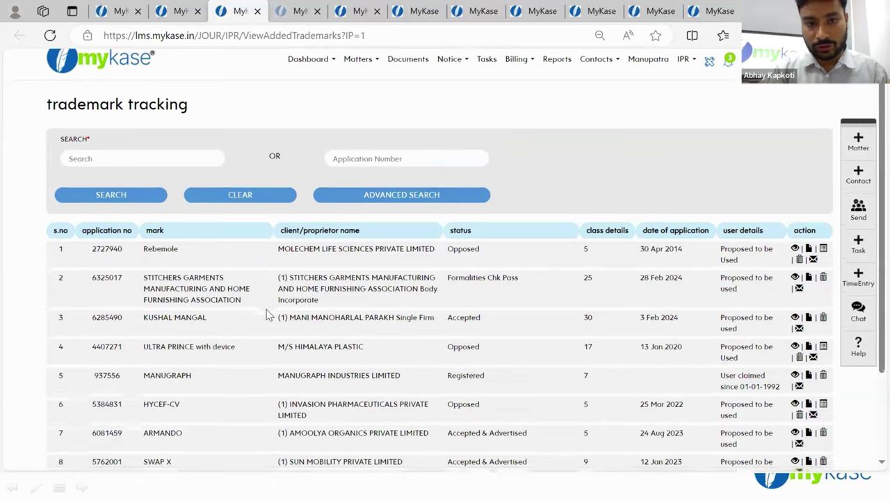
{"action": "scroll", "coordinate": [266, 315], "scroll_direction": "up", "scroll_amount": 1}
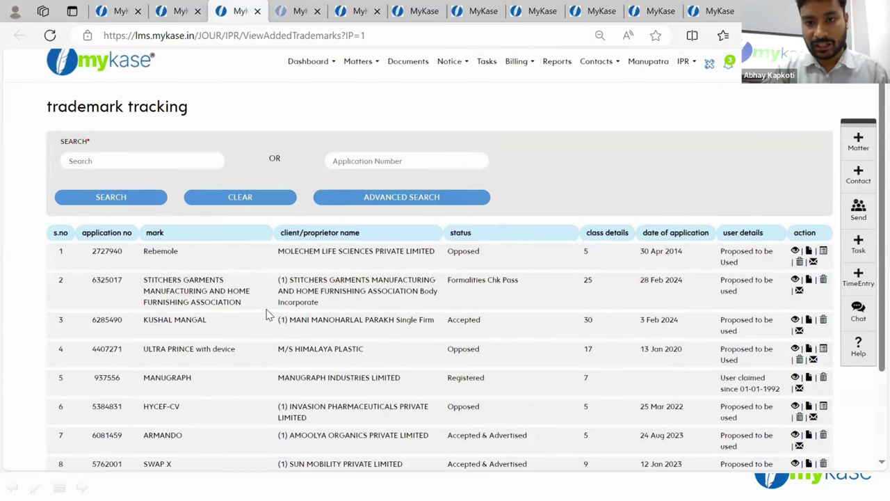
{"action": "scroll", "coordinate": [537, 268], "scroll_direction": "down", "scroll_amount": 2}
{"action": "scroll", "coordinate": [536, 268], "scroll_direction": "up", "scroll_amount": 2}
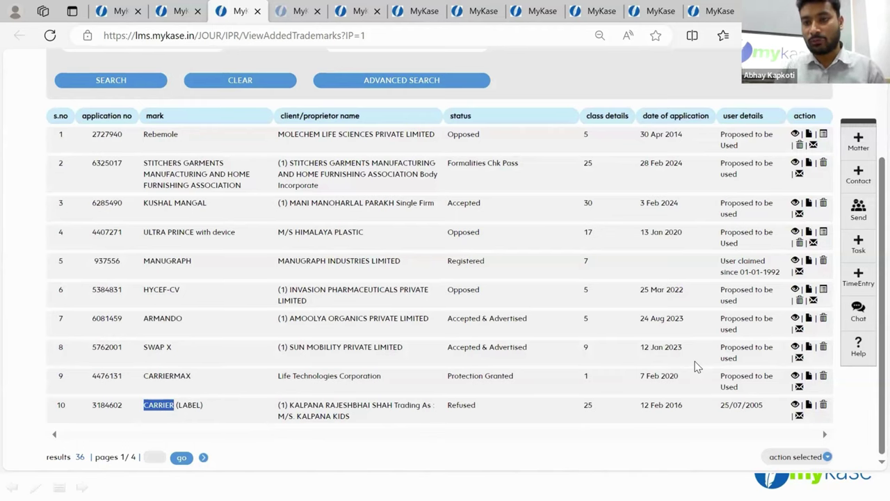
Return to the mykase trademark search results and view the export options available for the results list.
{"action": "left_click", "coordinate": [162, 10]}
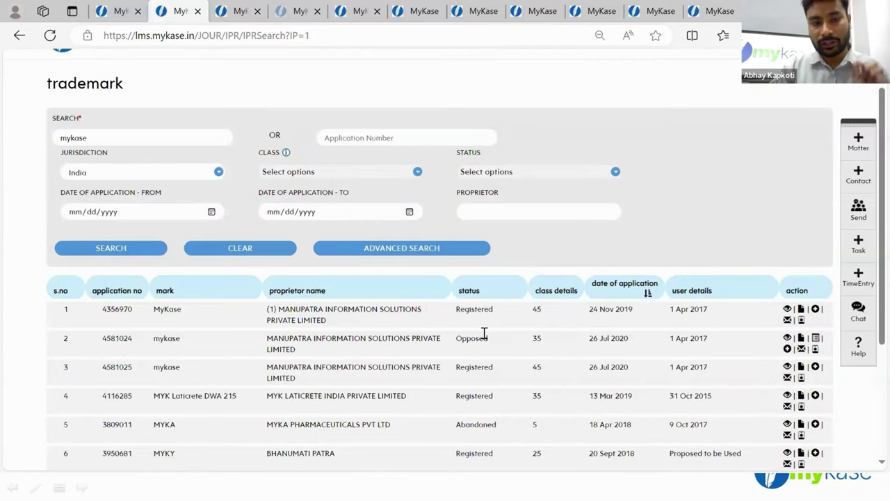
{"action": "scroll", "coordinate": [485, 334], "scroll_direction": "down", "scroll_amount": 3}
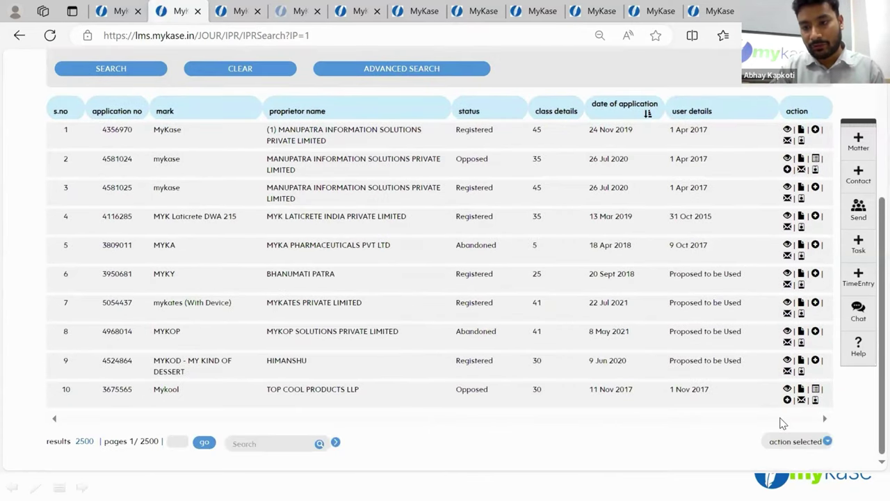
{"action": "left_click", "coordinate": [793, 440]}
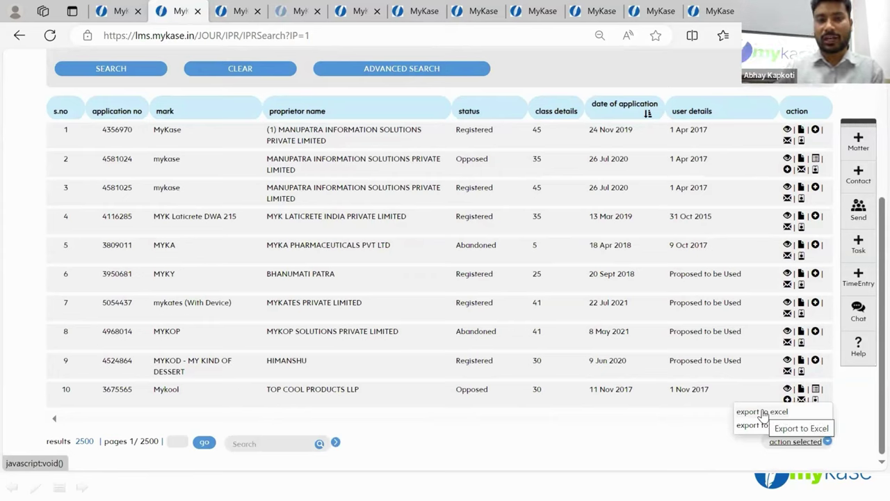
{"action": "left_click", "coordinate": [622, 331]}
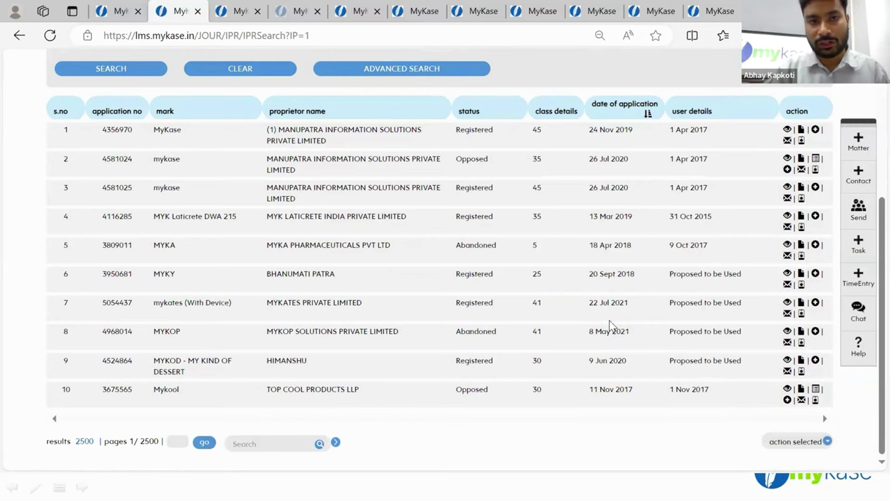
Return to the trademark tracking page and view the trademark options offered by the IPR module.
{"action": "left_click", "coordinate": [285, 9]}
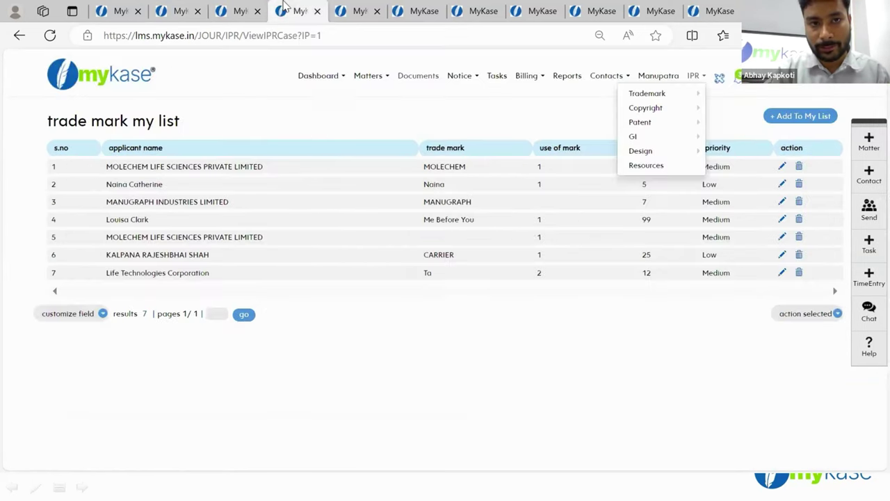
{"action": "left_click", "coordinate": [243, 7]}
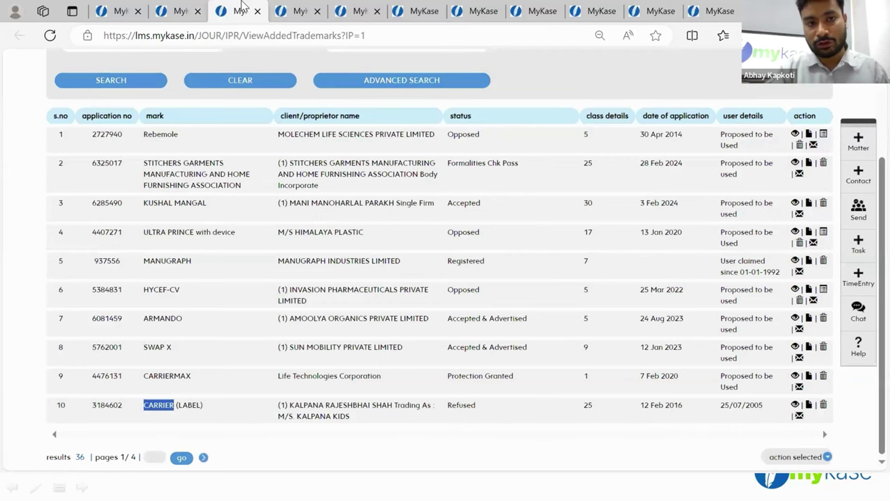
{"action": "scroll", "coordinate": [536, 160], "scroll_direction": "up", "scroll_amount": 2}
{"action": "scroll", "coordinate": [536, 160], "scroll_direction": "up", "scroll_amount": 1}
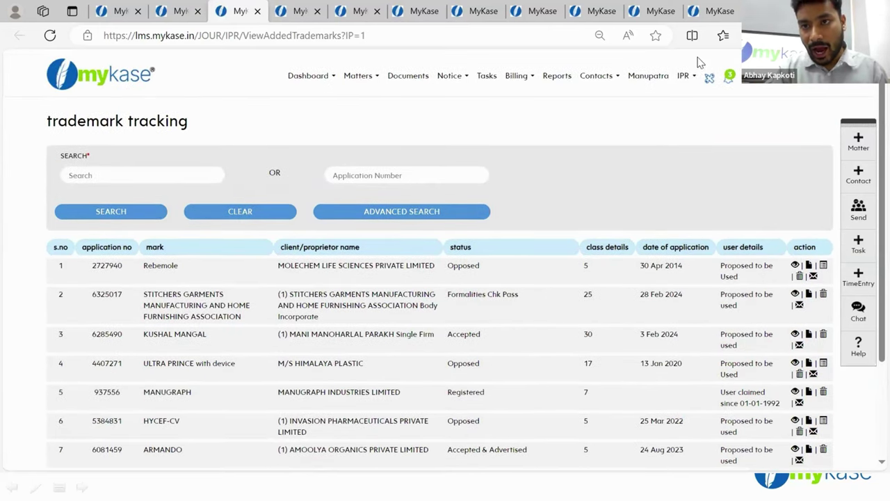
{"action": "left_click", "coordinate": [685, 75]}
{"action": "mouse_move", "coordinate": [681, 96]}
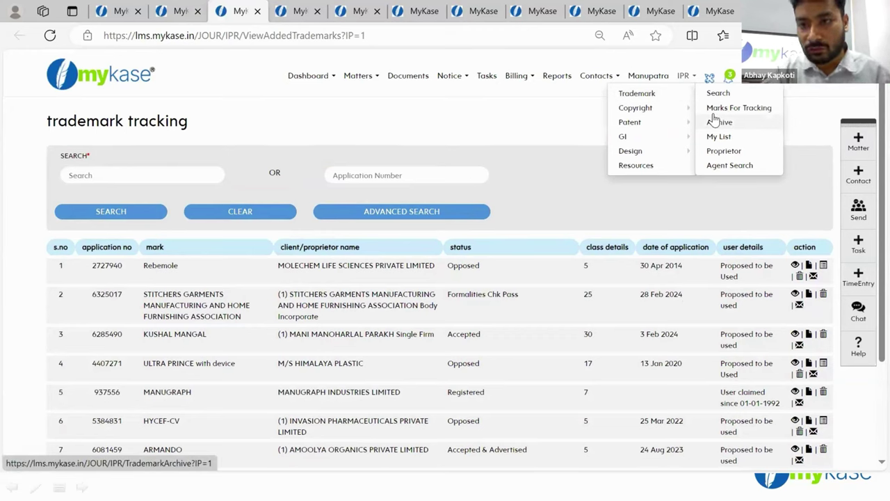
Switch to the trade mark my list page and add the Applicant Country column to the list.
{"action": "left_click", "coordinate": [287, 13]}
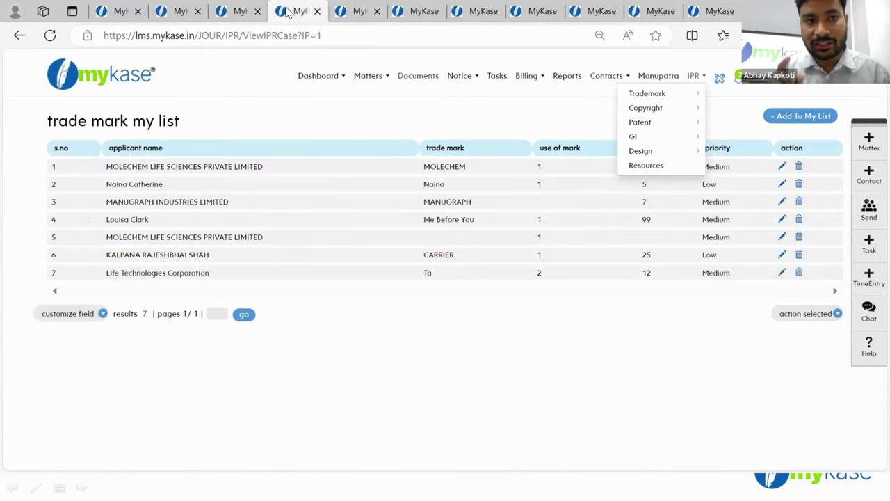
{"action": "left_click", "coordinate": [324, 194]}
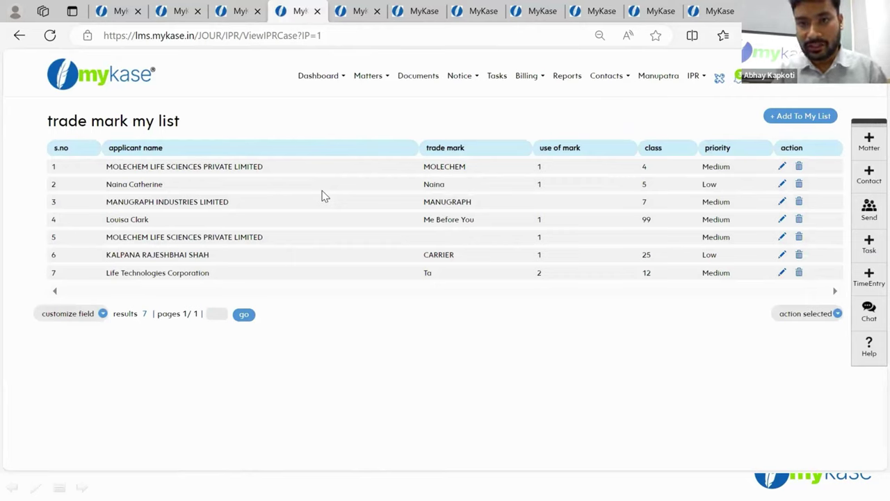
{"action": "left_click", "coordinate": [84, 321]}
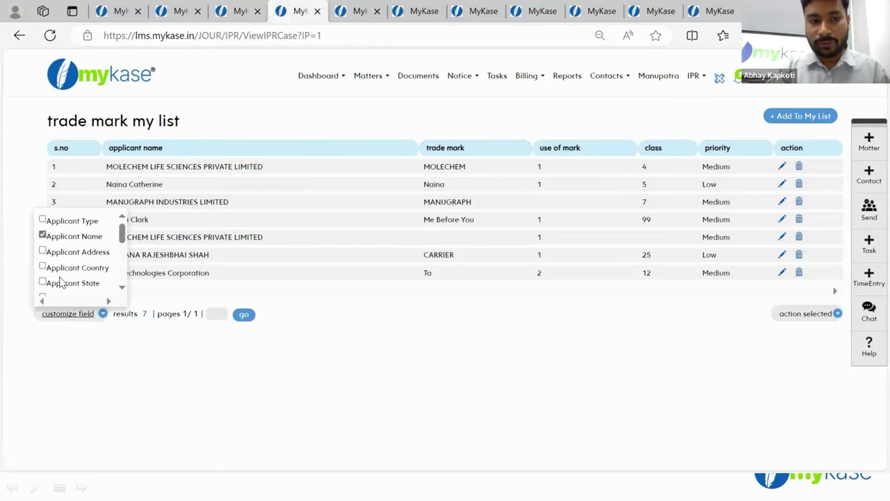
{"action": "scroll", "coordinate": [62, 281], "scroll_direction": "down", "scroll_amount": 1}
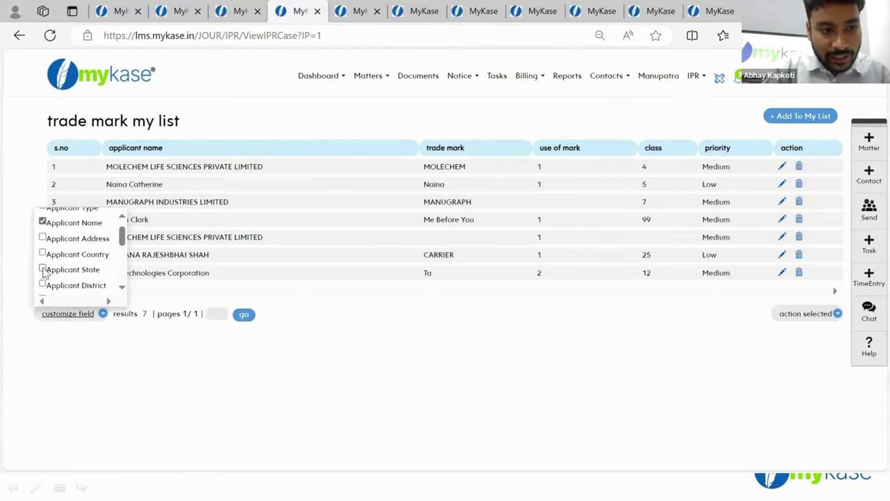
{"action": "left_click", "coordinate": [43, 254]}
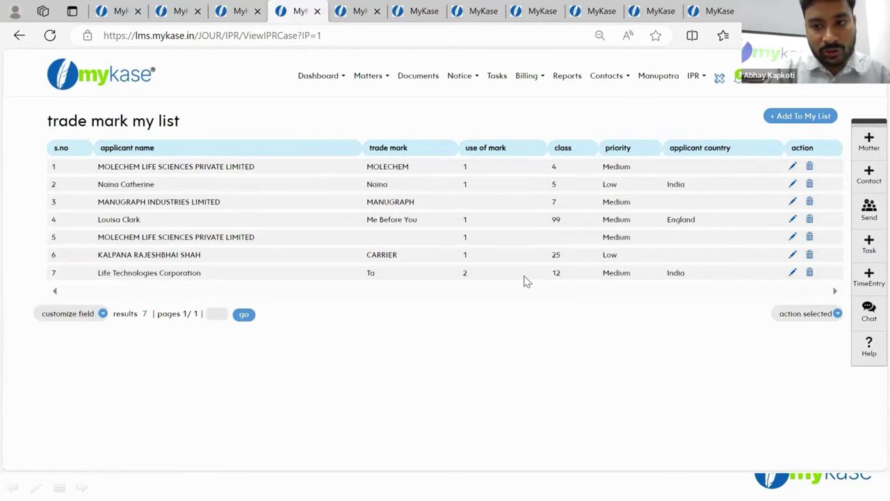
Add the Applicant Emailid and conditions columns to the trade mark my list table.
{"action": "left_click", "coordinate": [52, 314]}
{"action": "scroll", "coordinate": [90, 256], "scroll_direction": "down", "scroll_amount": 3}
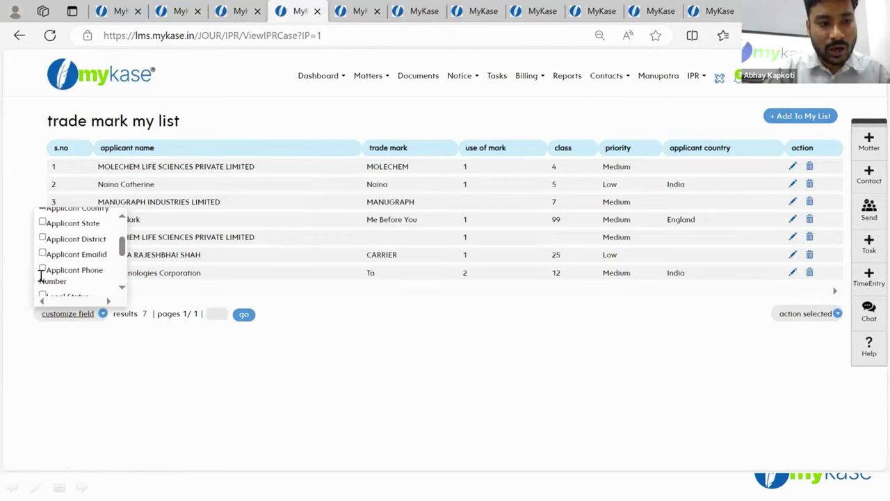
{"action": "left_click", "coordinate": [43, 270]}
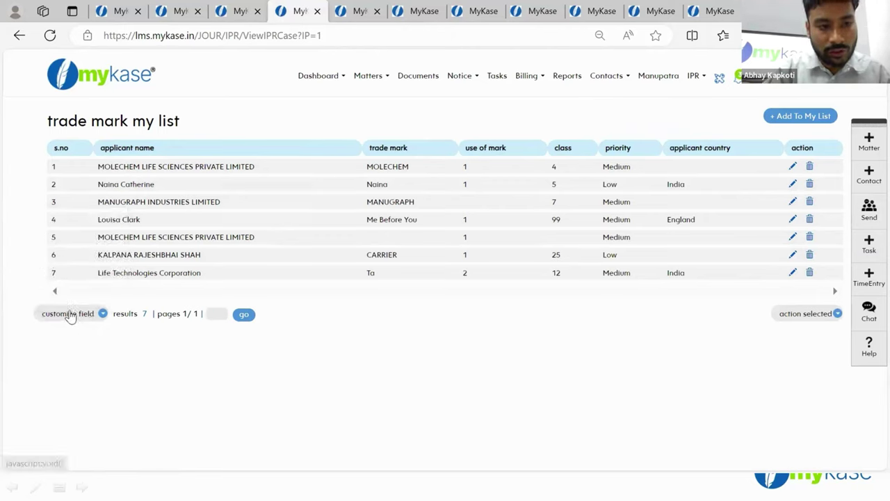
{"action": "left_click", "coordinate": [69, 314]}
{"action": "left_click", "coordinate": [43, 254]}
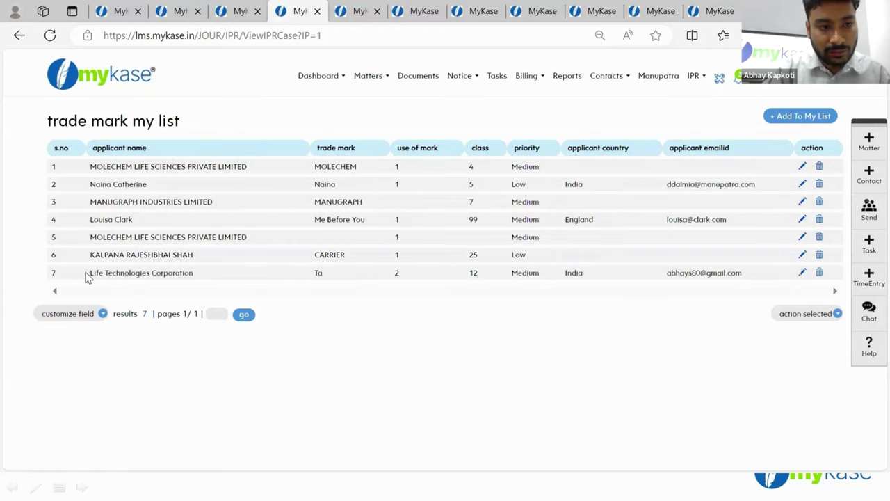
{"action": "left_click", "coordinate": [77, 314]}
{"action": "scroll", "coordinate": [60, 275], "scroll_direction": "down", "scroll_amount": 3}
{"action": "left_click", "coordinate": [43, 252]}
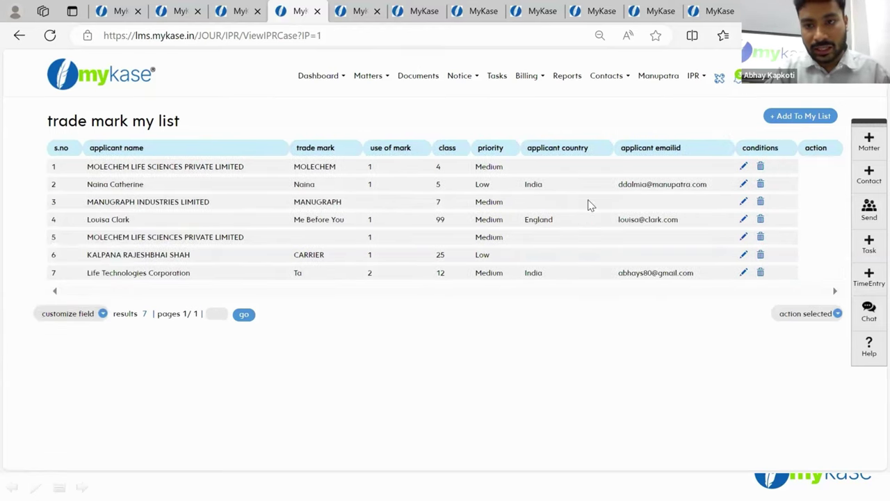
View the list's export options and open the MOLECHEM entry's details for editing.
{"action": "left_click", "coordinate": [788, 315]}
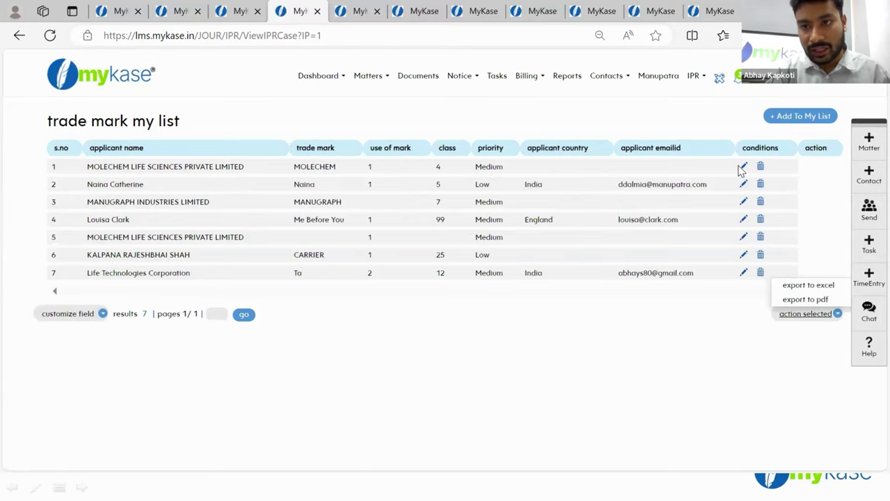
{"action": "left_click", "coordinate": [743, 167]}
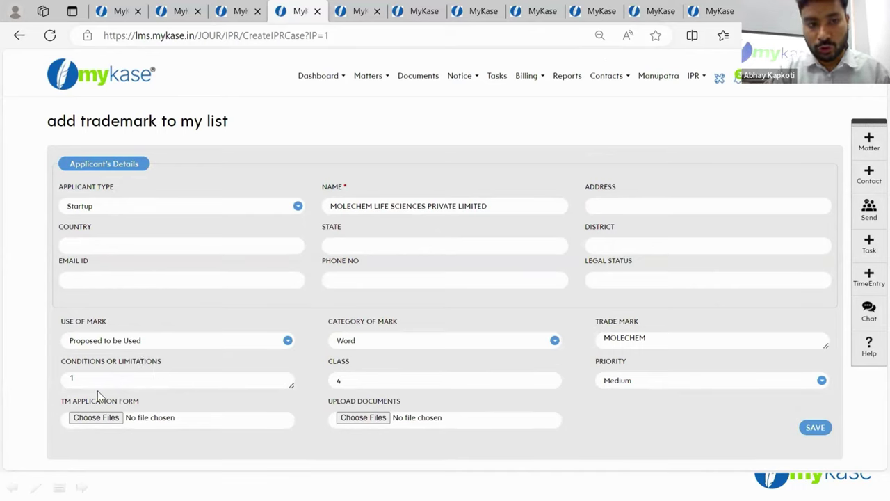
Switch to the document management page and view the move dialog for the Invoices folder, closing it without moving anything.
{"action": "left_click", "coordinate": [355, 11]}
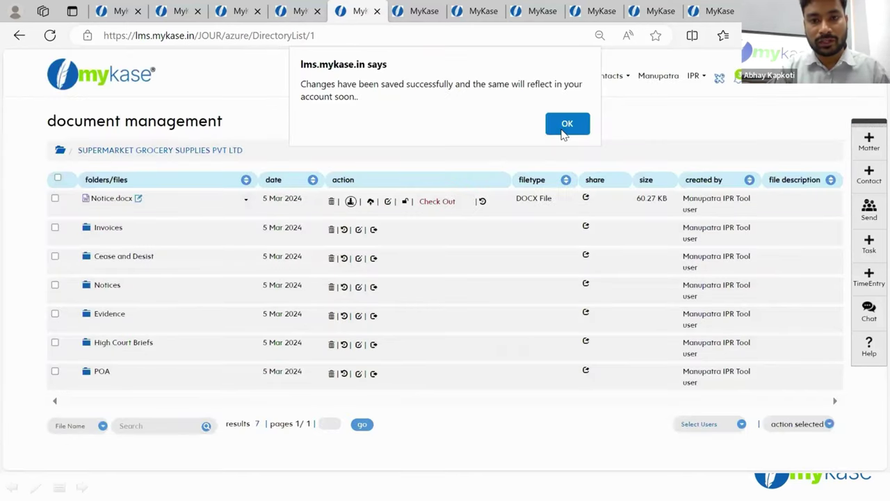
{"action": "left_click", "coordinate": [563, 130]}
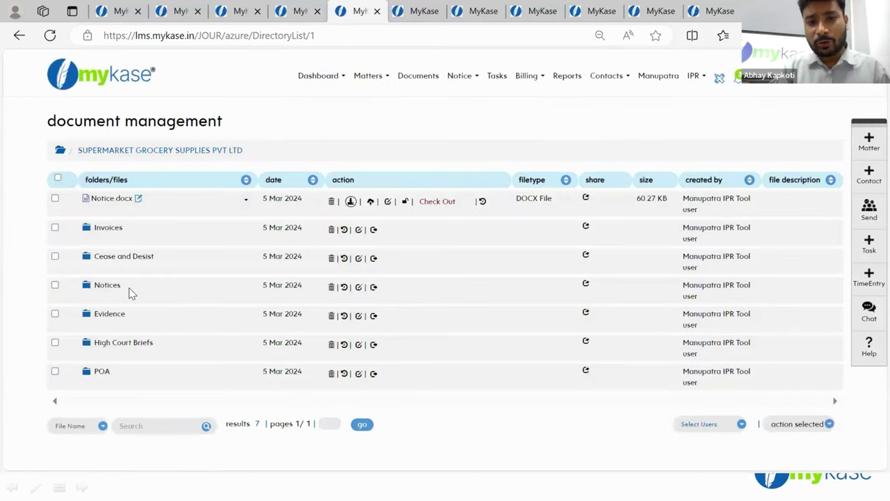
{"action": "left_click", "coordinate": [374, 230]}
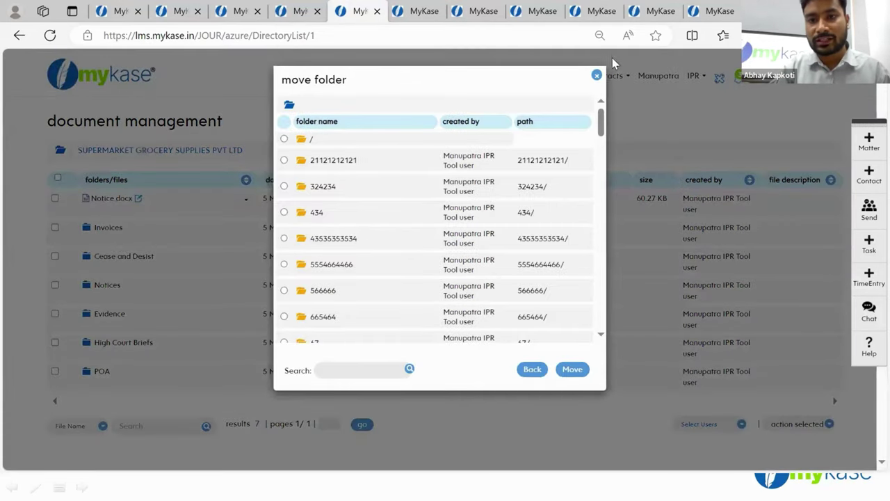
{"action": "left_click", "coordinate": [596, 76]}
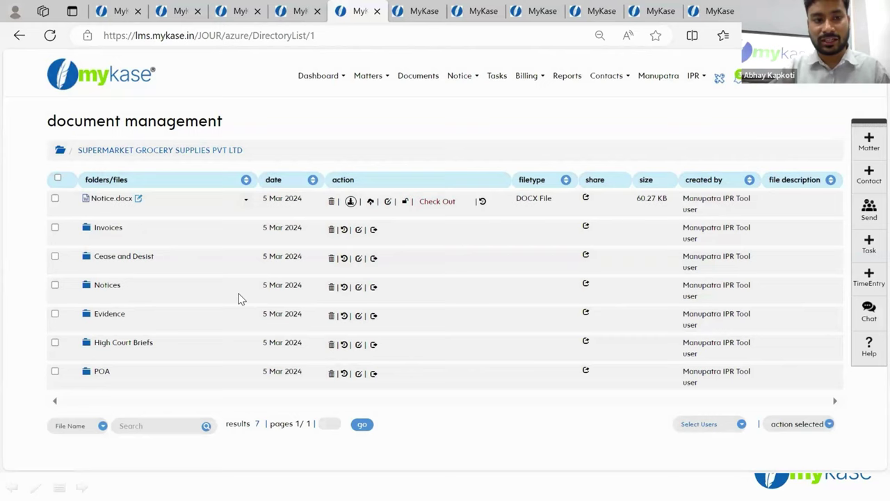
Open Notice.docx in the document editor and bring up the Track Changes collaboration feature.
{"action": "left_click", "coordinate": [107, 202]}
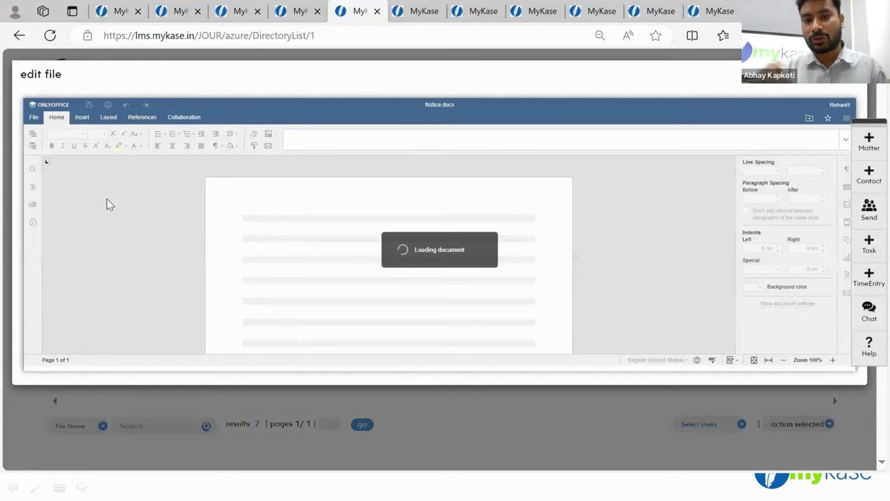
{"action": "scroll", "coordinate": [331, 229], "scroll_direction": "down", "scroll_amount": 5}
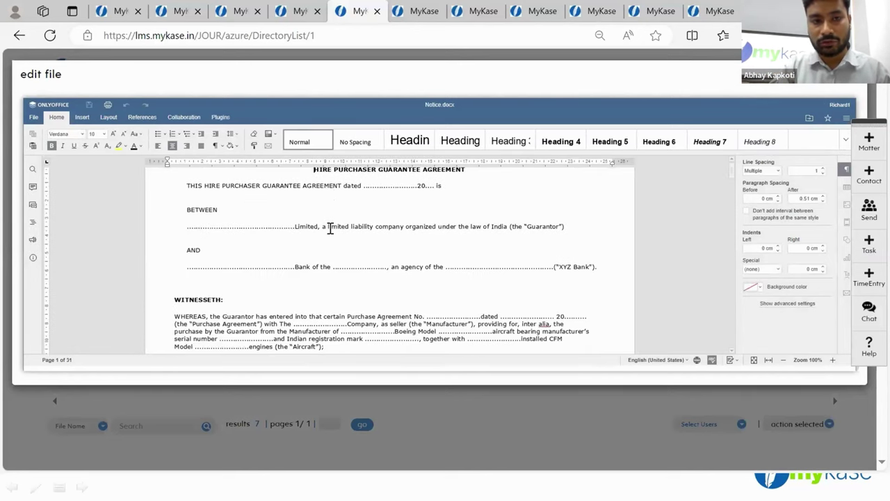
{"action": "left_click", "coordinate": [193, 121]}
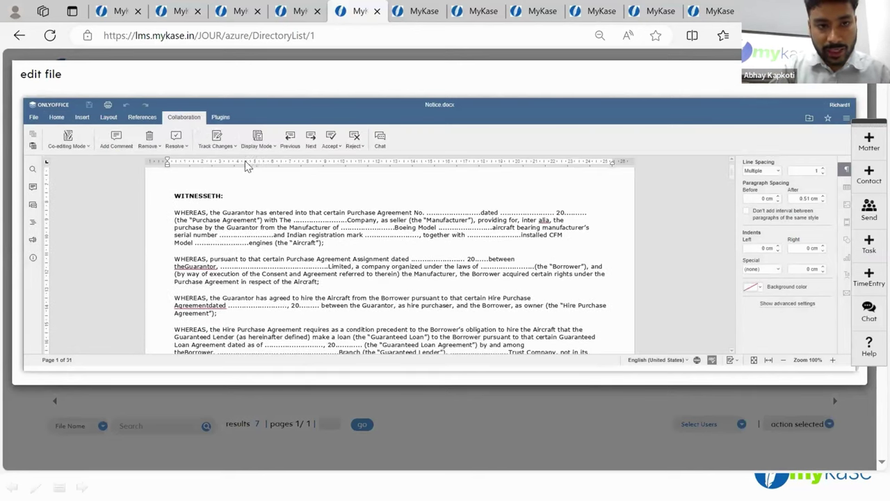
{"action": "left_click", "coordinate": [216, 137]}
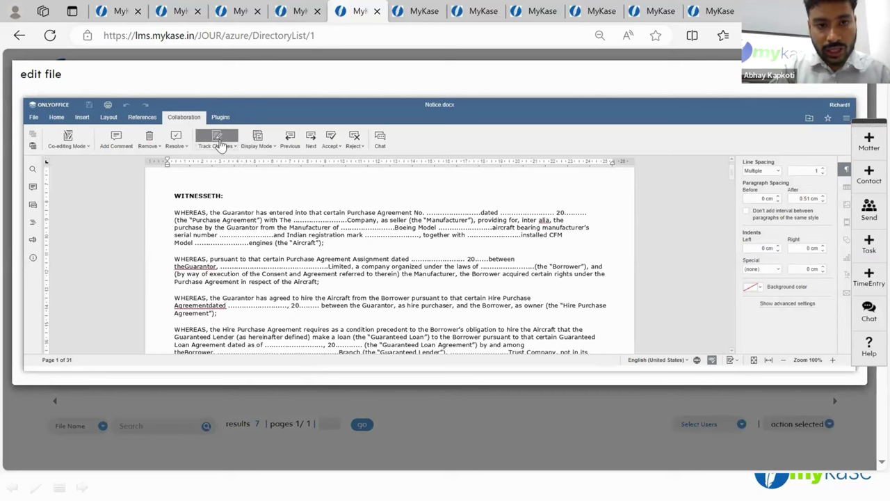
Delete text in the first WHEREAS paragraph of Notice.docx and save the document back to the folder.
{"action": "triple_click", "coordinate": [344, 234]}
{"action": "key", "text": "Delete"}
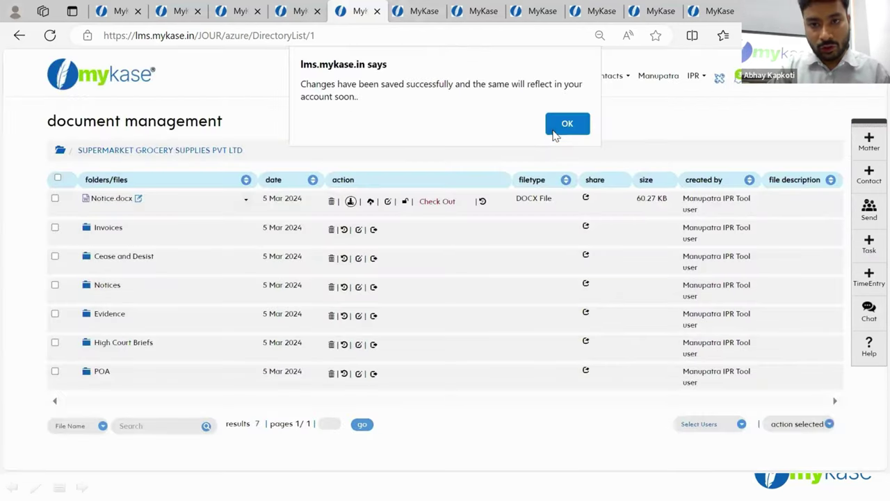
{"action": "left_click", "coordinate": [558, 130]}
View the version history of Notice.docx and the search filter options for files.
{"action": "left_click", "coordinate": [246, 202]}
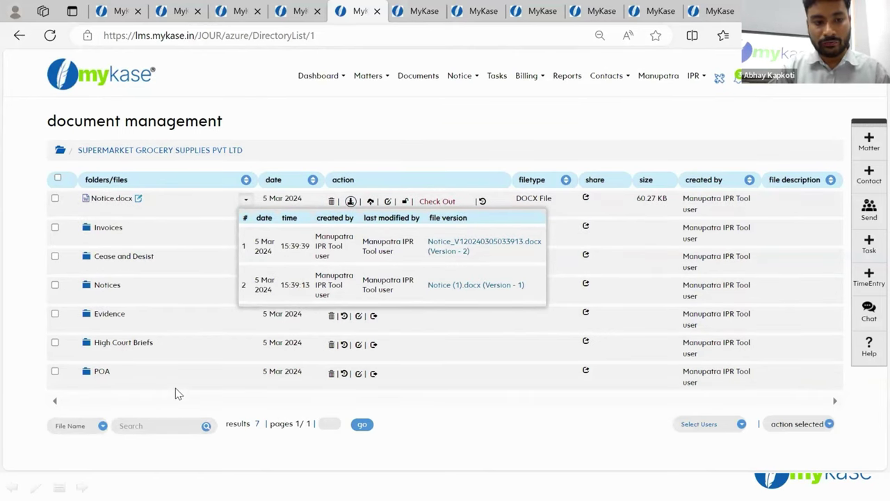
{"action": "left_click", "coordinate": [176, 393]}
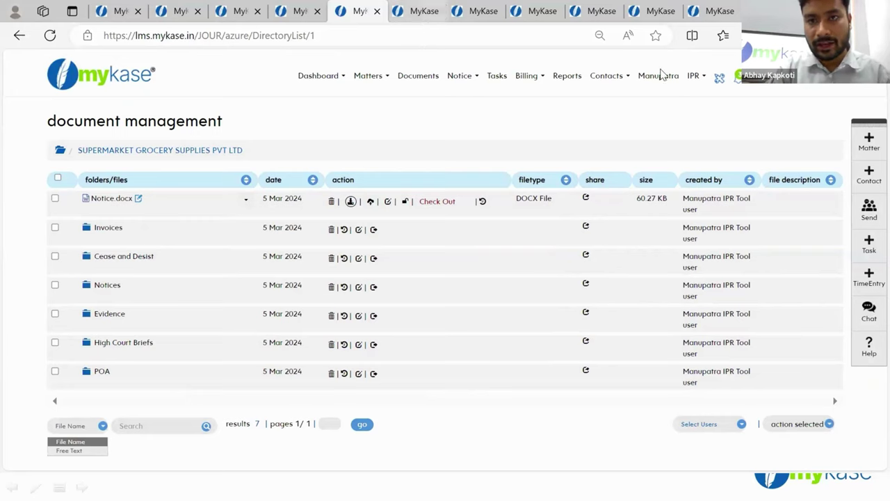
Switch to the trademark proprietor search for nestle and view the marks of the first listed proprietor, closing the information window.
{"action": "left_click", "coordinate": [695, 76]}
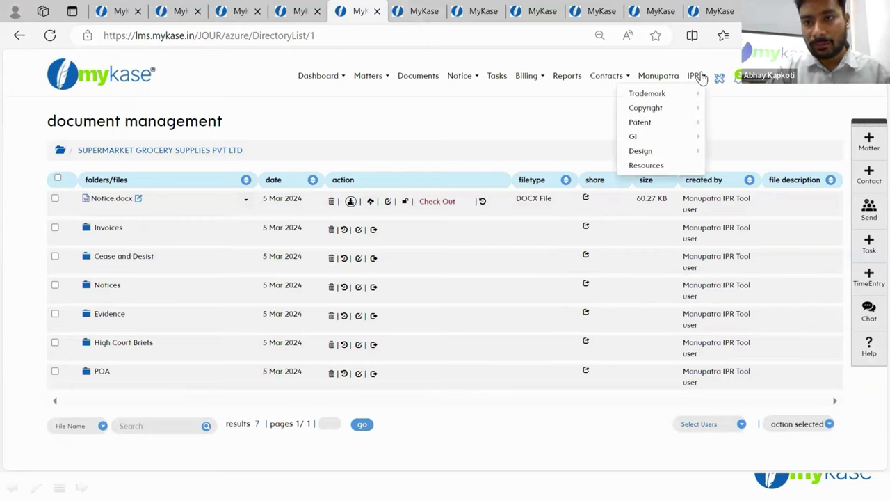
{"action": "mouse_move", "coordinate": [688, 93]}
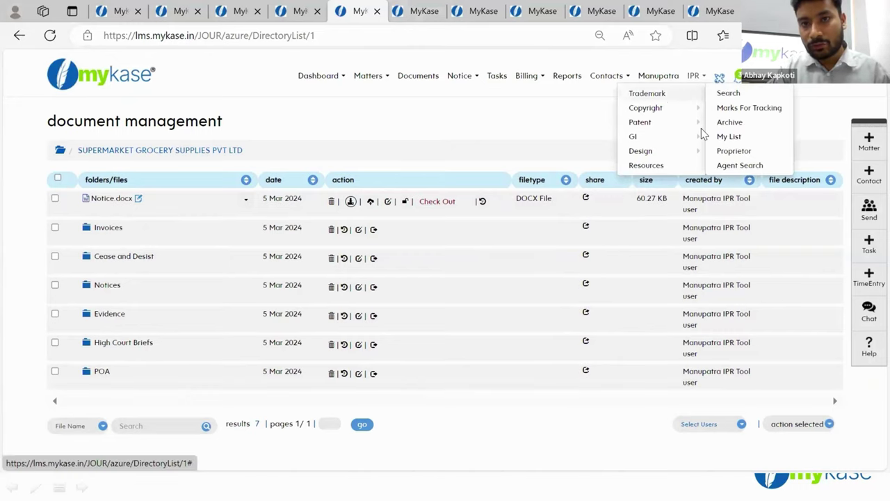
{"action": "left_click", "coordinate": [424, 12]}
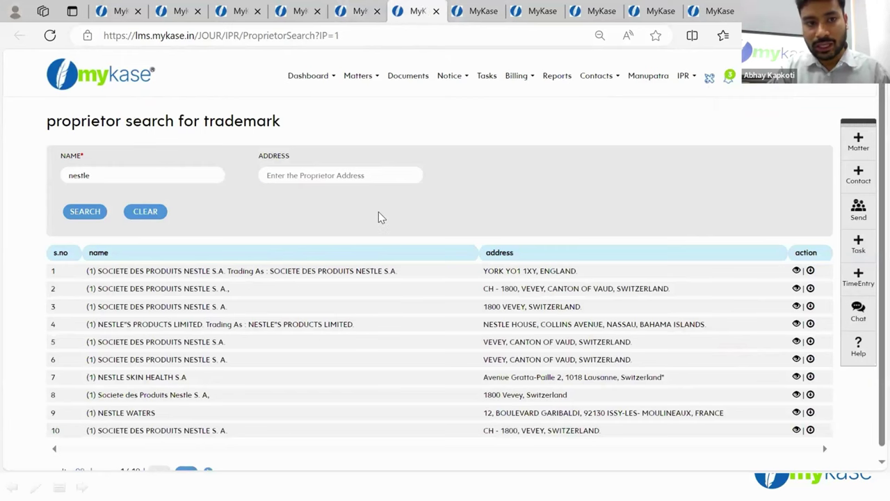
{"action": "scroll", "coordinate": [353, 249], "scroll_direction": "down", "scroll_amount": 1}
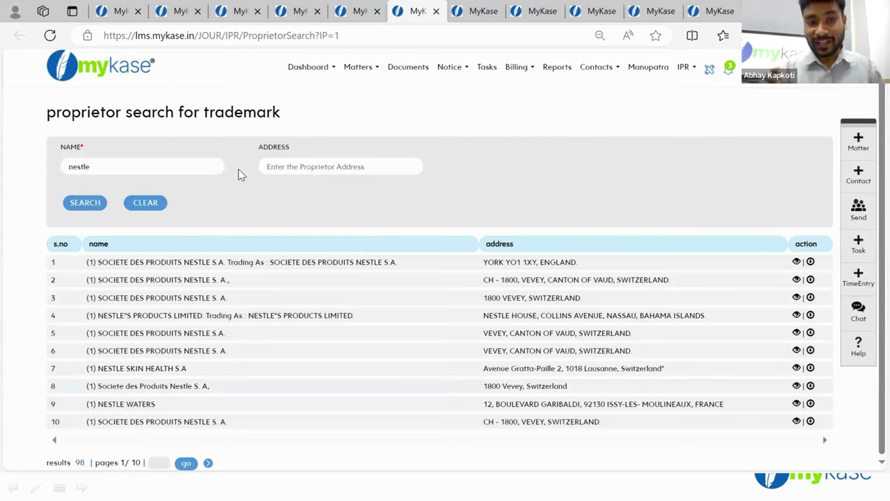
{"action": "left_click", "coordinate": [132, 167]}
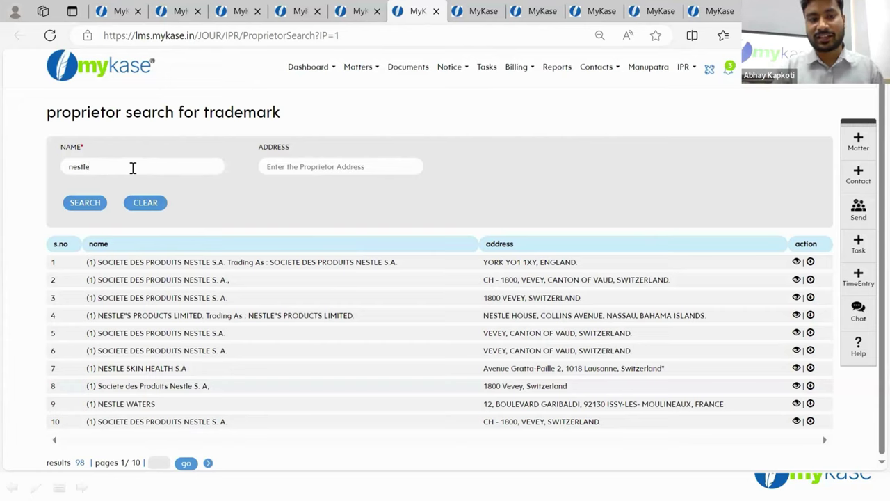
{"action": "left_click", "coordinate": [796, 262]}
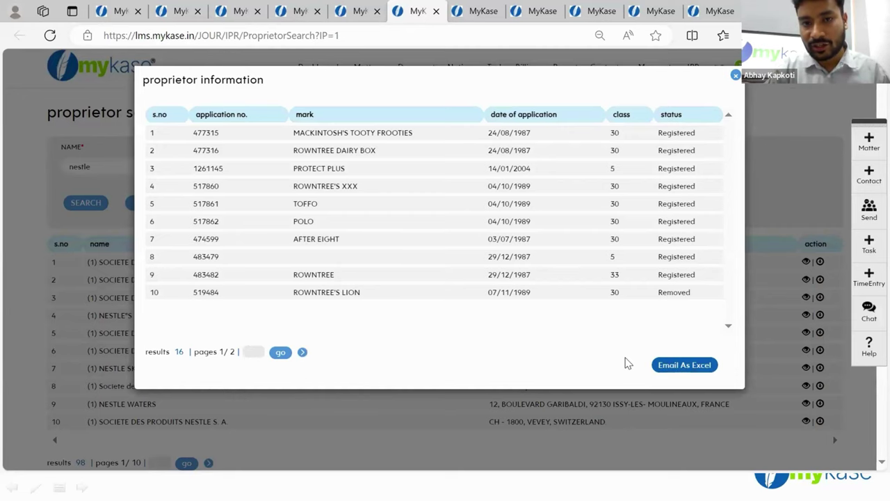
{"action": "left_click", "coordinate": [734, 76]}
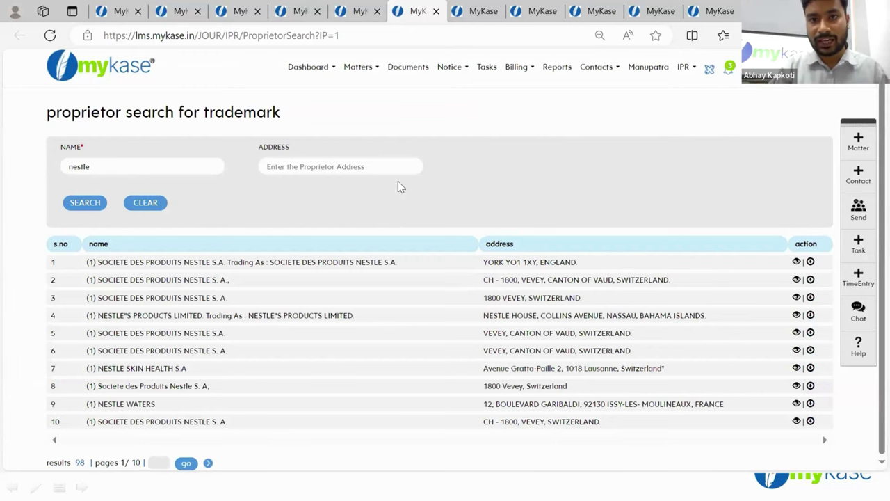
Switch to the trademark agent search results for K Law and view where the search sits among the IPR trademark options.
{"action": "left_click", "coordinate": [464, 20]}
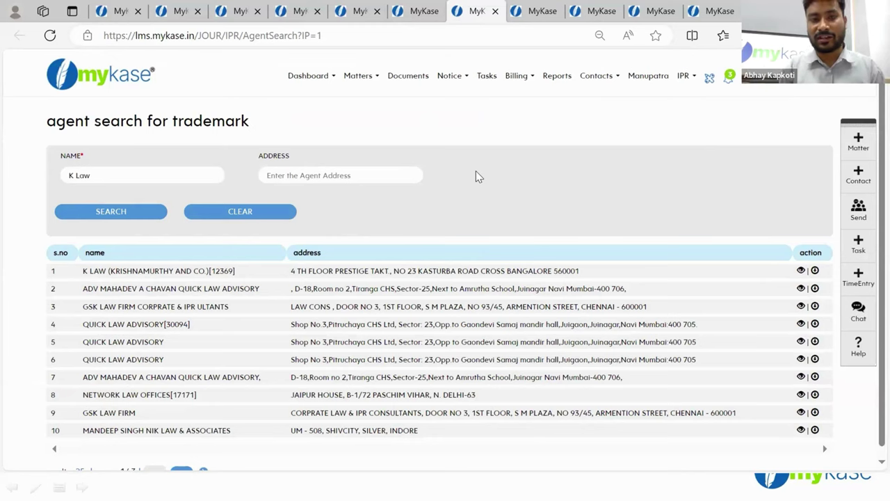
{"action": "left_click", "coordinate": [684, 78]}
{"action": "mouse_move", "coordinate": [685, 92]}
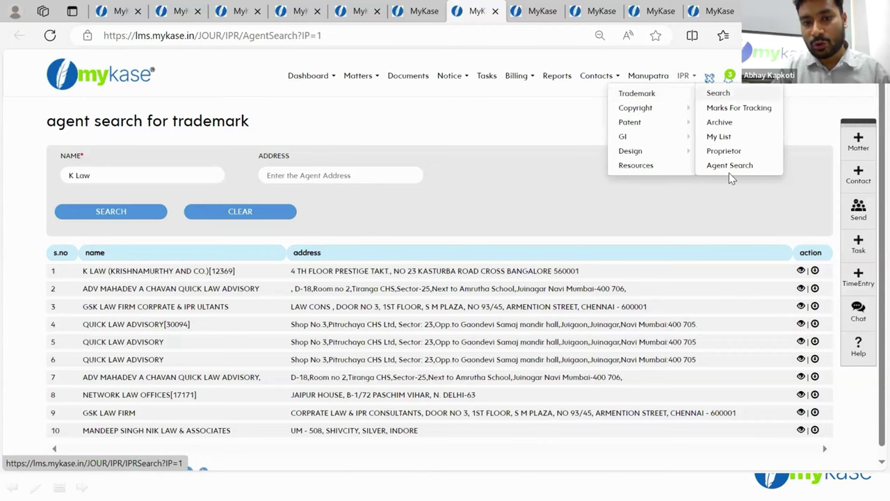
View the marks handled by the first agent in the K Law results, close the information window and review the IPR trademark options.
{"action": "left_click", "coordinate": [801, 271]}
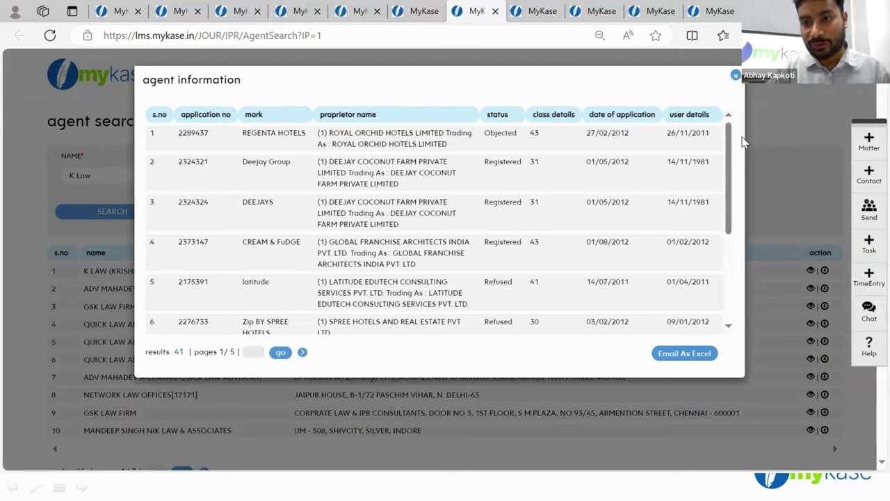
{"action": "left_click", "coordinate": [735, 75]}
{"action": "left_click", "coordinate": [681, 78]}
{"action": "mouse_move", "coordinate": [666, 91]}
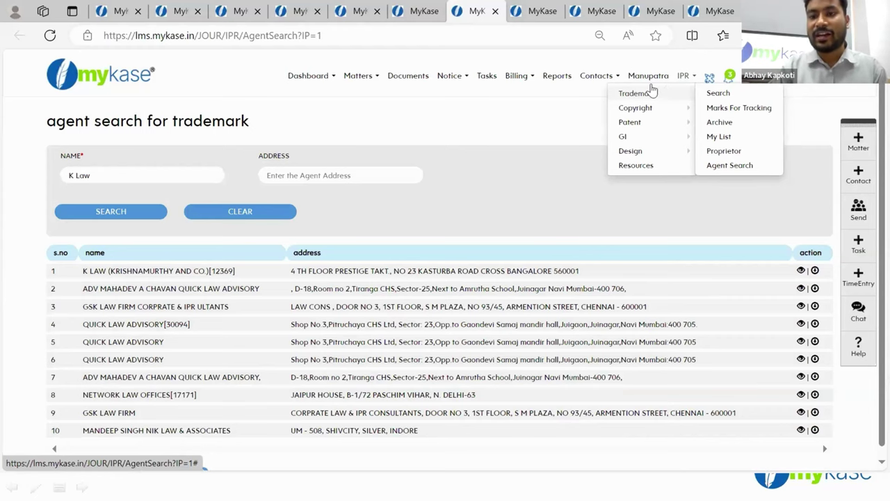
Switch to the copyright search results for reporter and view where copyright sits among the IPR options.
{"action": "left_click", "coordinate": [543, 18]}
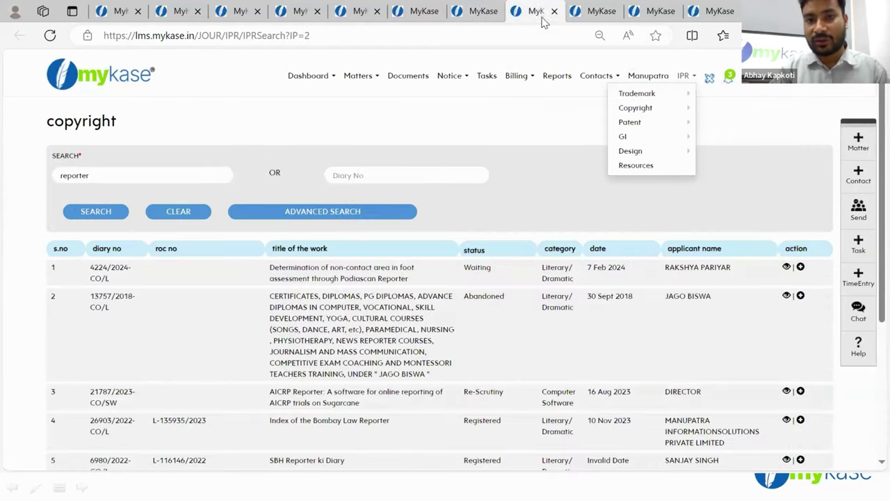
{"action": "left_click", "coordinate": [516, 207]}
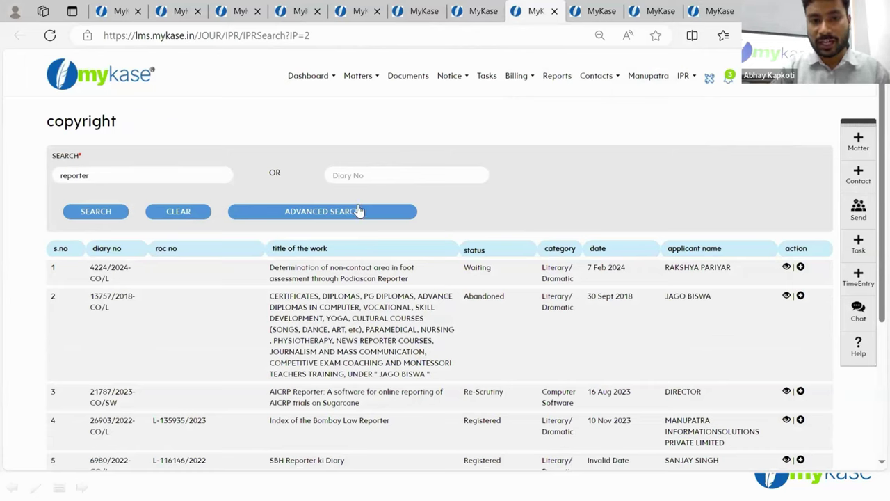
{"action": "left_click", "coordinate": [685, 78]}
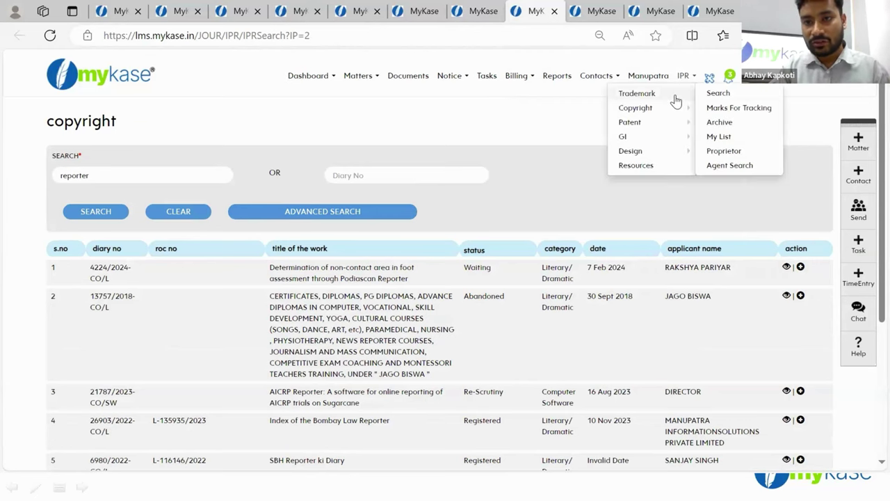
{"action": "mouse_move", "coordinate": [677, 110]}
In the patent search for push notification, view the details of Apple's message push notification patent and show the advanced search filters.
{"action": "left_click", "coordinate": [595, 11]}
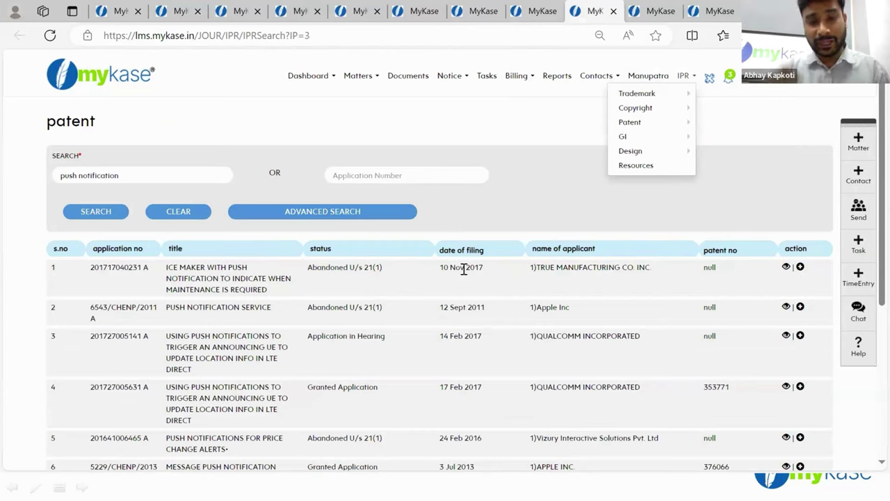
{"action": "left_click", "coordinate": [472, 218]}
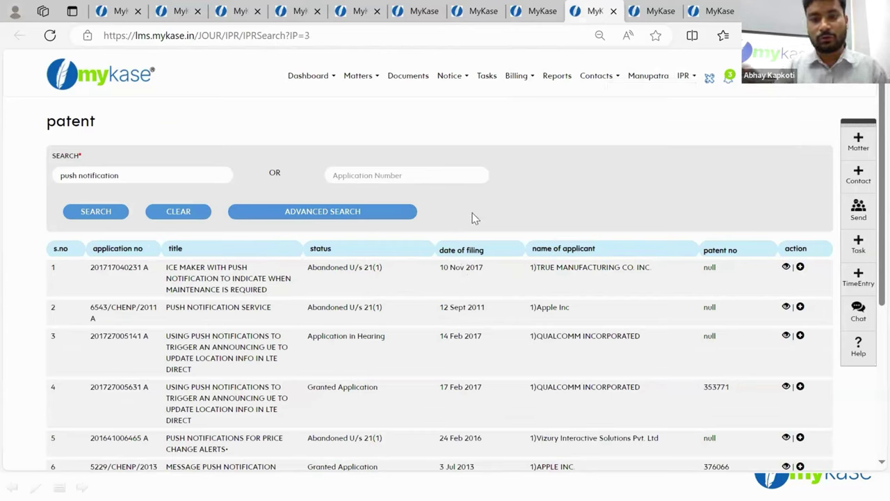
{"action": "scroll", "coordinate": [473, 218], "scroll_direction": "down", "scroll_amount": 3}
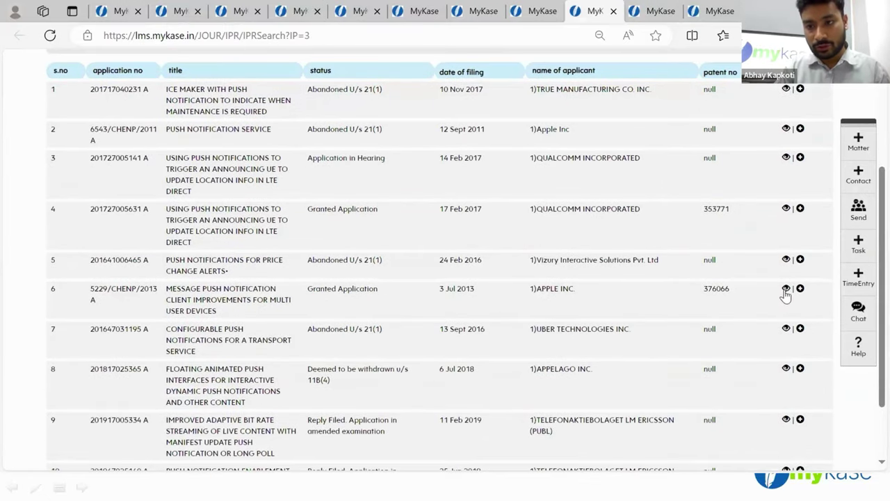
{"action": "left_click", "coordinate": [599, 281]}
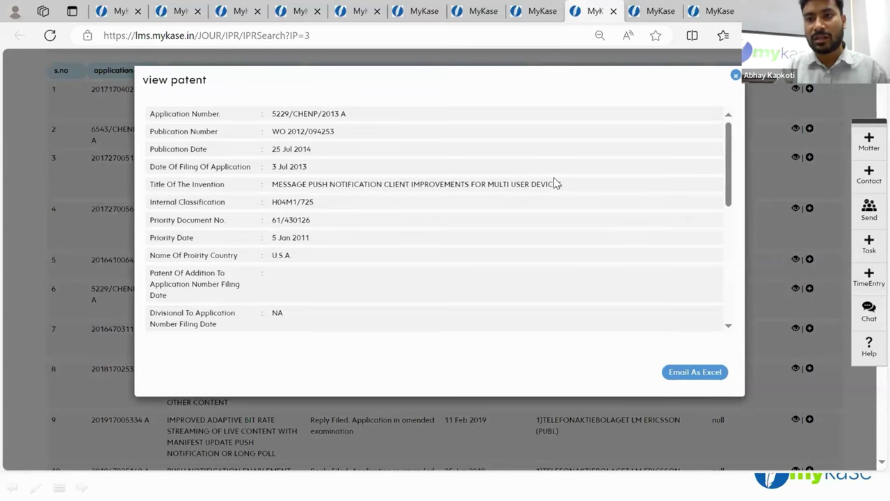
{"action": "left_click", "coordinate": [735, 77]}
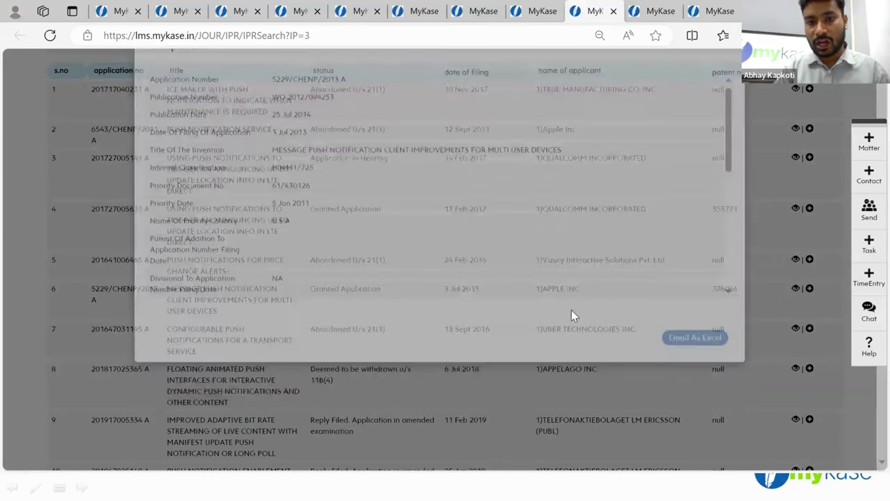
{"action": "scroll", "coordinate": [574, 316], "scroll_direction": "up", "scroll_amount": 3}
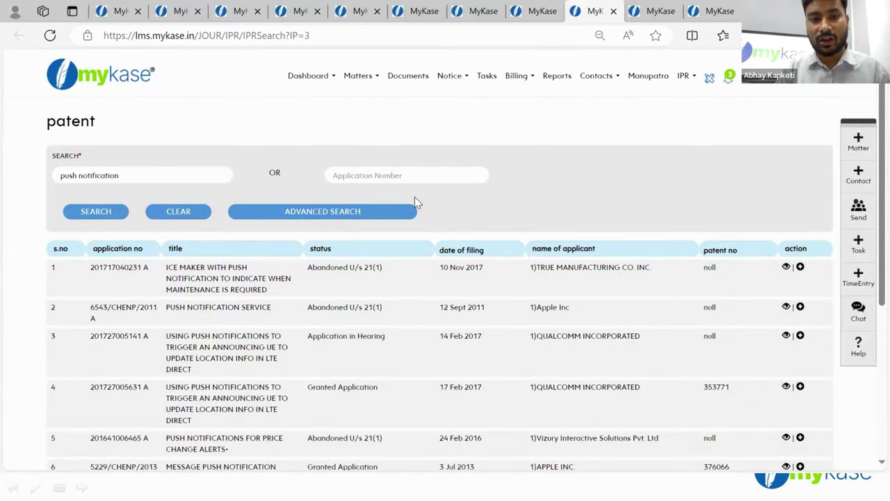
{"action": "left_click", "coordinate": [369, 211]}
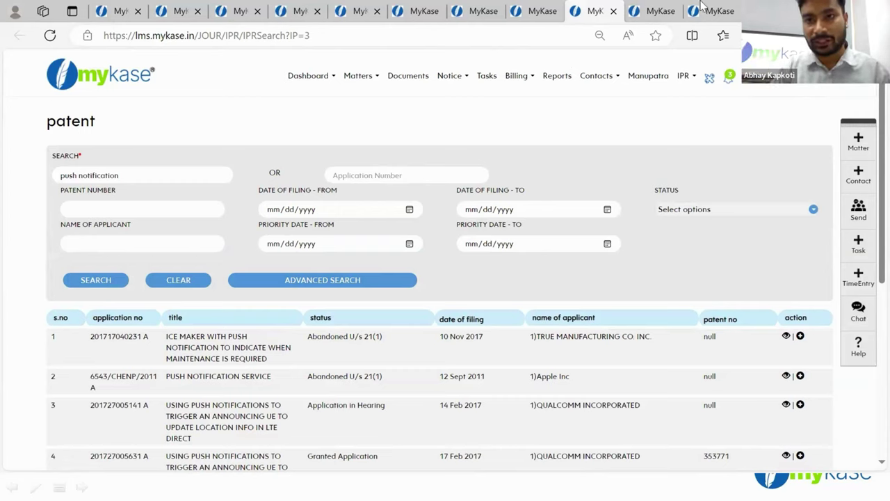
Switch to the geographical indication search for basmati and view the details of the registered Basmati entry, closing its window.
{"action": "mouse_move", "coordinate": [649, 11]}
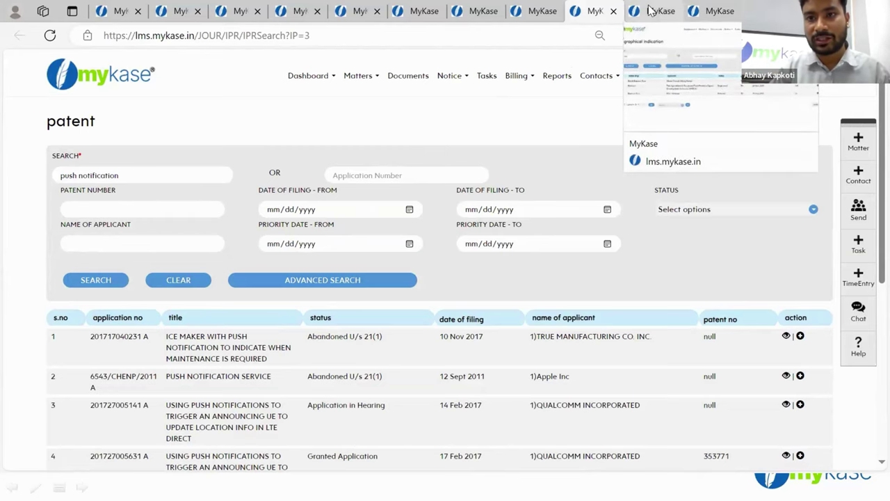
{"action": "left_click", "coordinate": [649, 10]}
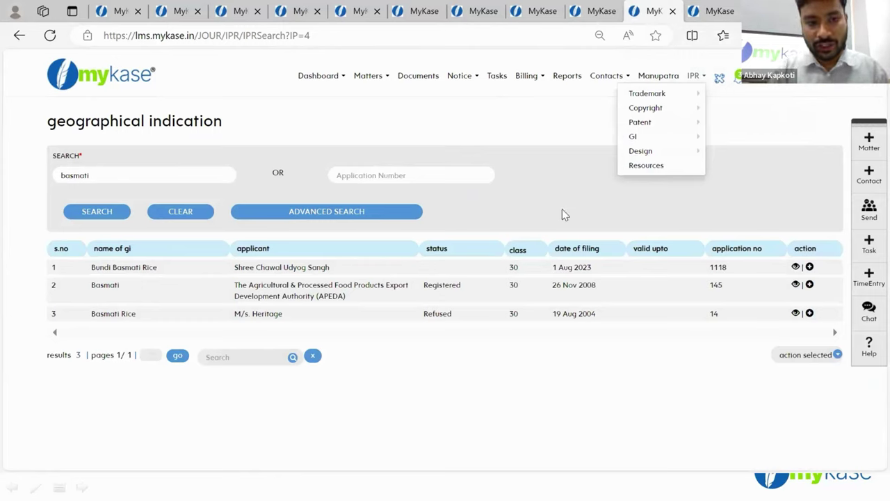
{"action": "left_click", "coordinate": [473, 207]}
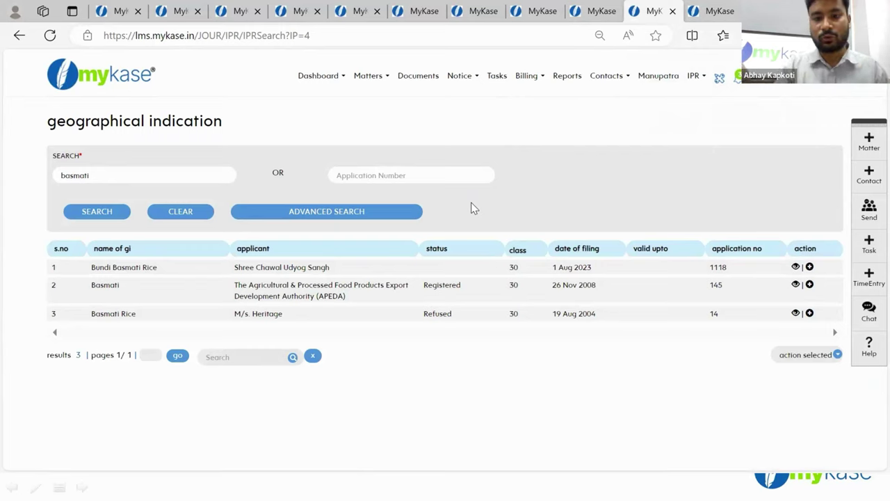
{"action": "left_click", "coordinate": [795, 285]}
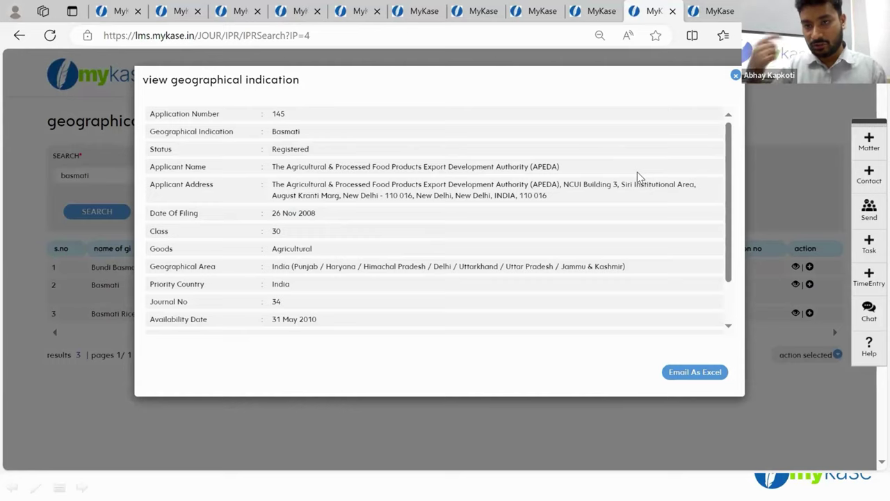
{"action": "left_click", "coordinate": [737, 76]}
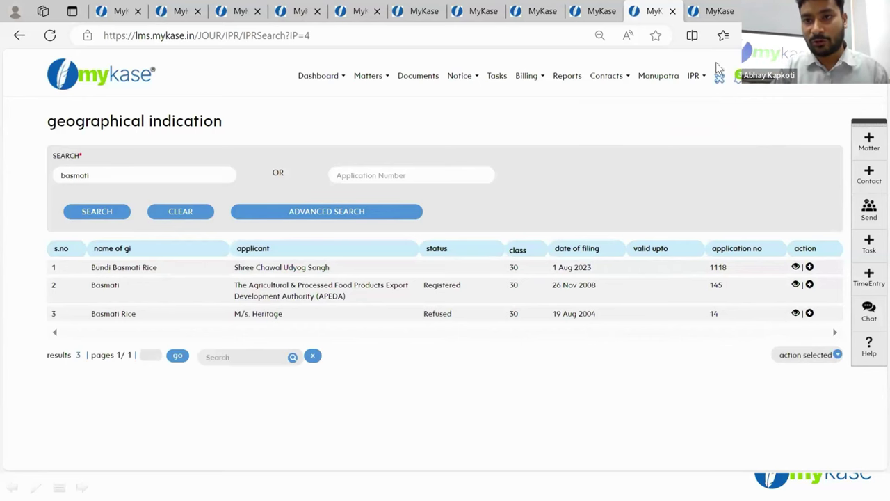
Switch to the design search for camera stand and look through the listed designs.
{"action": "left_click", "coordinate": [703, 14]}
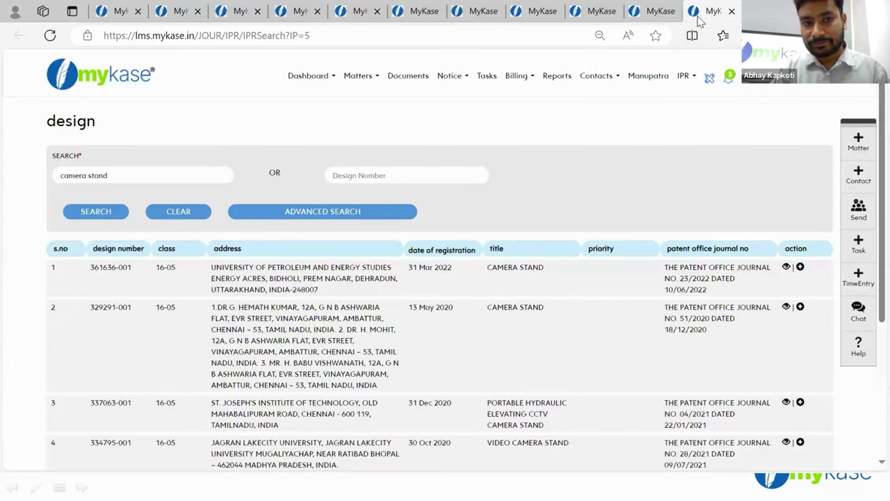
{"action": "scroll", "coordinate": [466, 252], "scroll_direction": "down", "scroll_amount": 1}
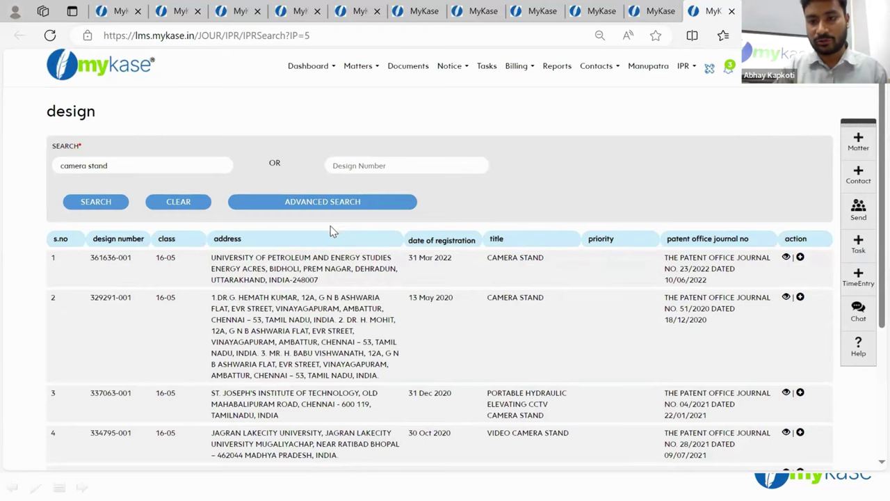
{"action": "scroll", "coordinate": [403, 269], "scroll_direction": "down", "scroll_amount": 1}
{"action": "scroll", "coordinate": [404, 269], "scroll_direction": "up", "scroll_amount": 1}
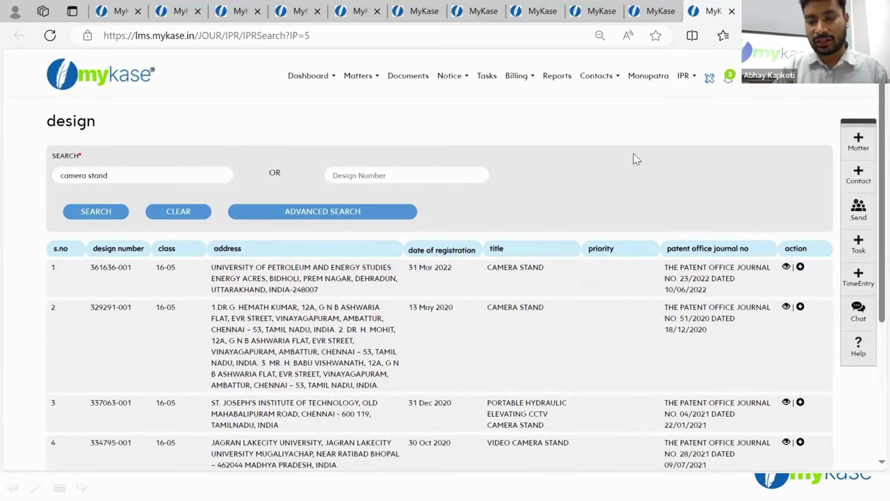
Review the IPR categories and open the IPR Dashboard.
{"action": "left_click", "coordinate": [682, 78]}
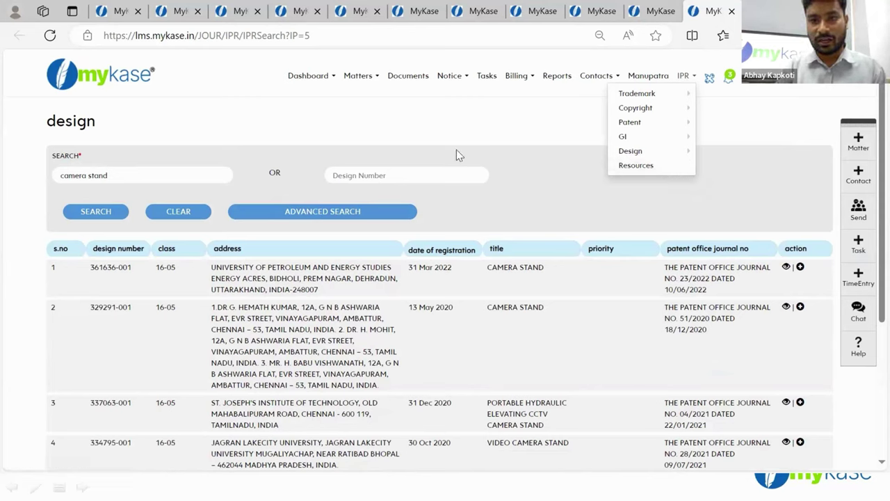
{"action": "left_click", "coordinate": [327, 84]}
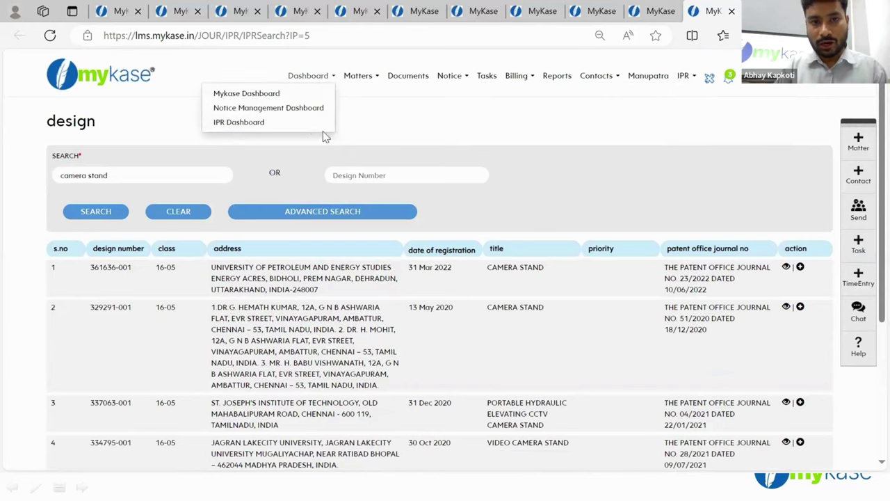
{"action": "left_click", "coordinate": [313, 124]}
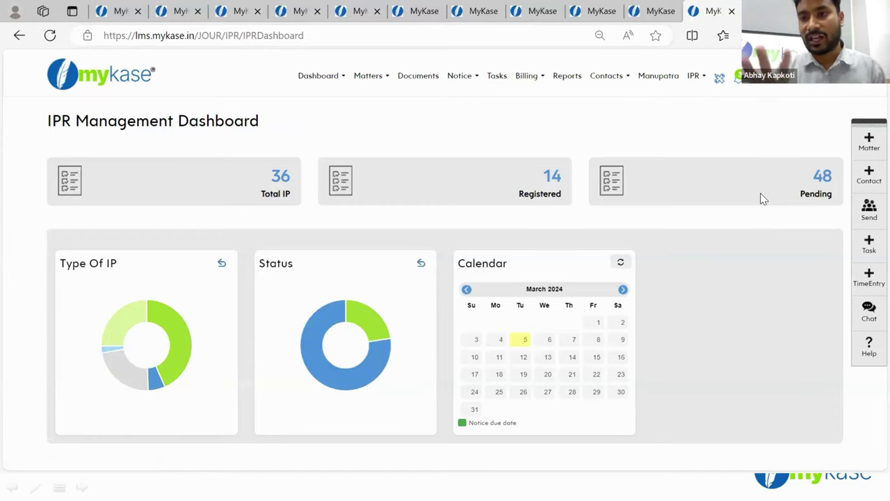
Start adding a matter of type Litigation and open the form for tracking its case in court.
{"action": "left_click", "coordinate": [869, 142]}
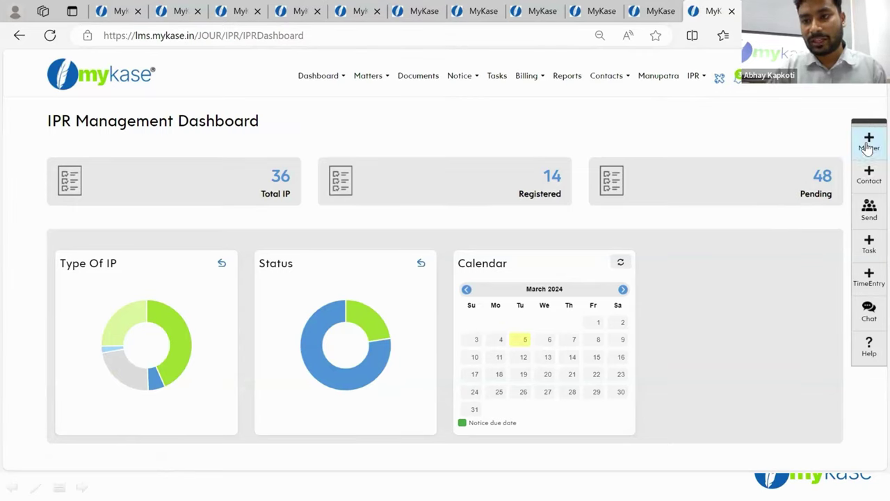
{"action": "left_click", "coordinate": [733, 216]}
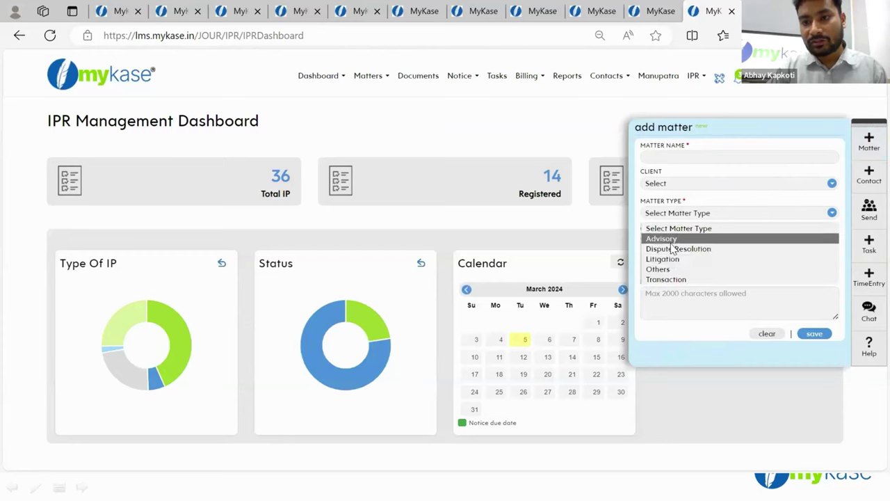
{"action": "left_click", "coordinate": [666, 260]}
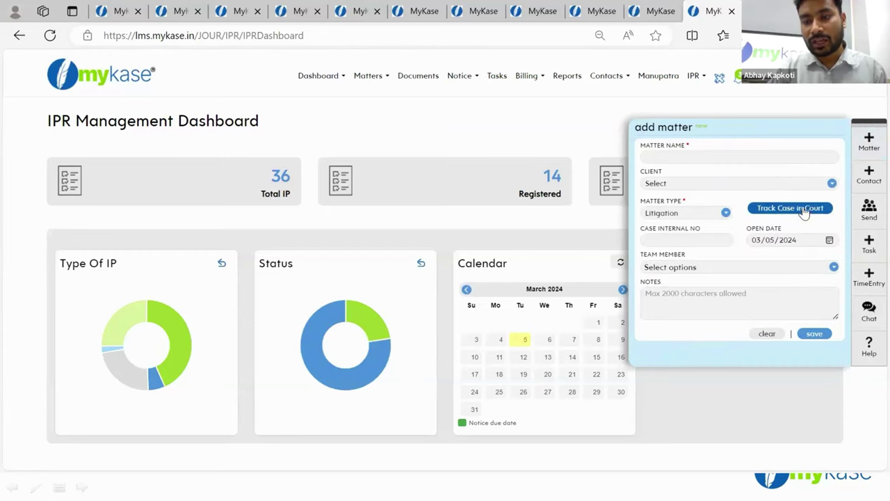
{"action": "left_click", "coordinate": [805, 211]}
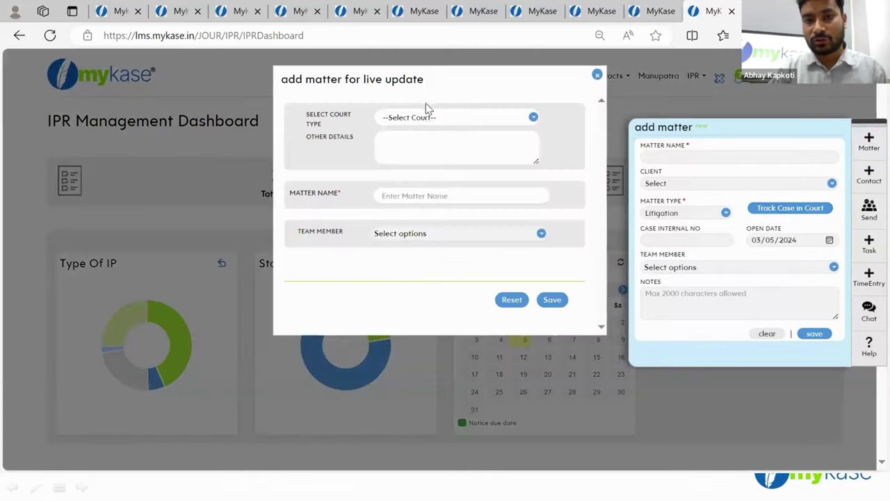
Set the court type to High Court and show the available court names for the live-update matter.
{"action": "left_click", "coordinate": [427, 117]}
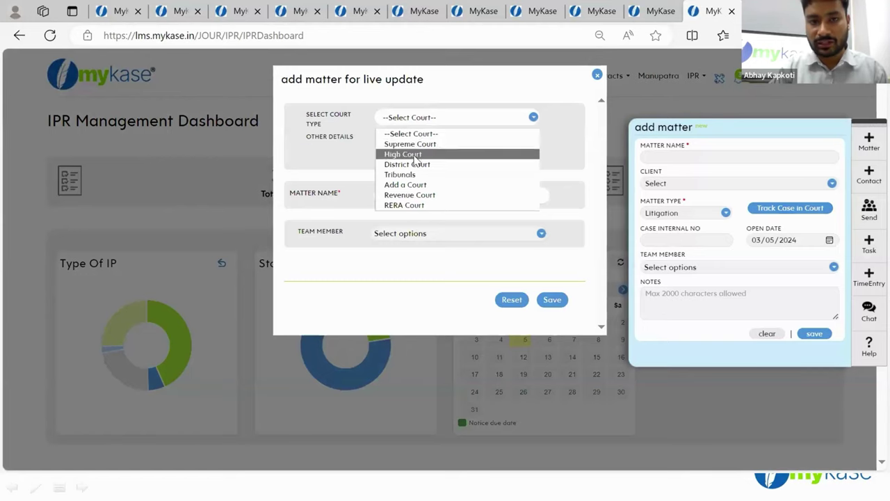
{"action": "left_click", "coordinate": [413, 154]}
{"action": "left_click", "coordinate": [441, 141]}
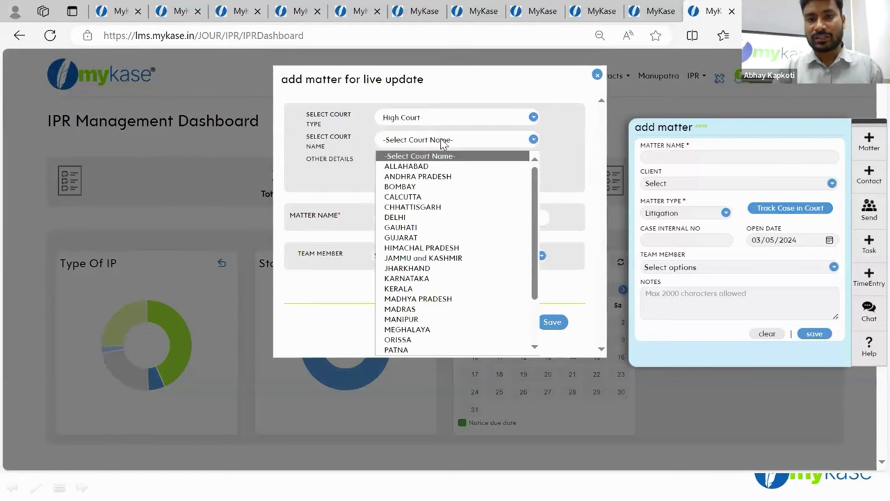